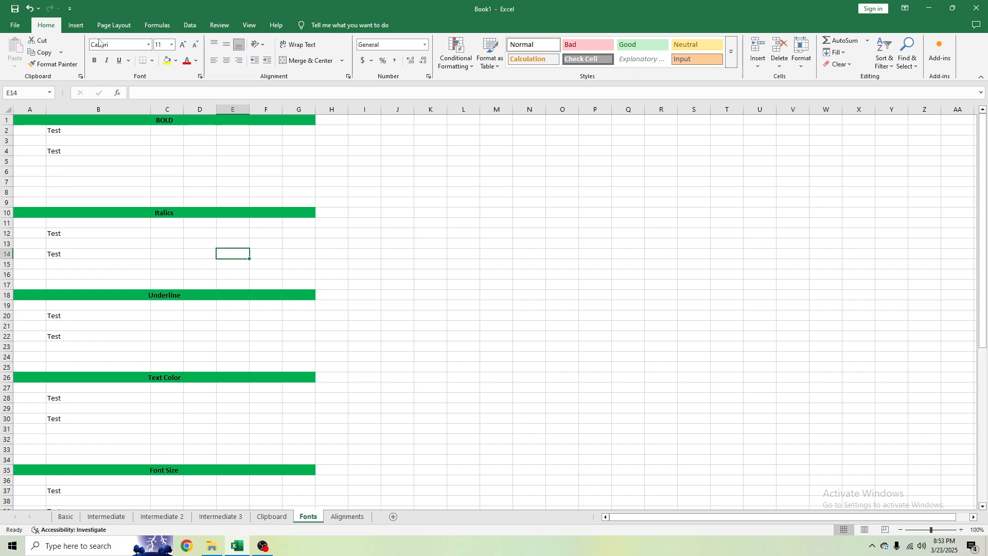
- Replace the text in cell B4 of the BOLD section with 1000
left_click(179, 149)
left_click(65, 131)
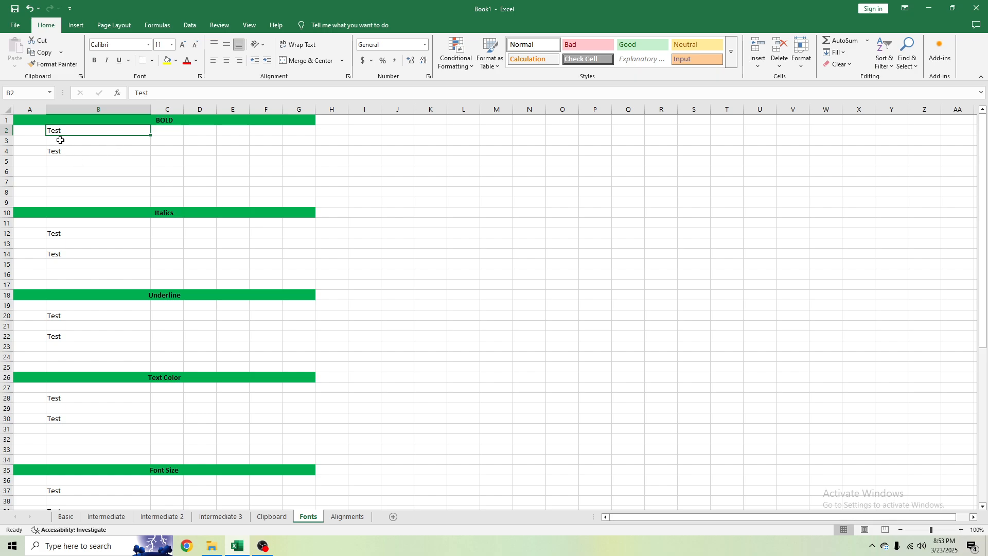
left_click_drag(66, 130, 67, 148)
left_click(66, 149)
left_click(66, 130)
left_click(67, 150)
type("10000")
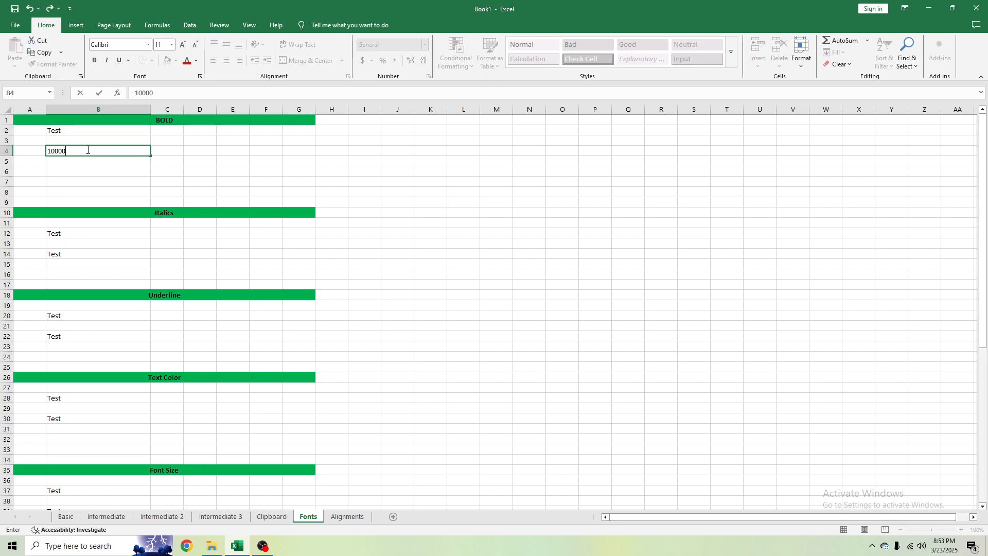
key("Return")
- Apply bold to the text in cell B2 and the number in cell B4
left_click(92, 123)
left_click(93, 129)
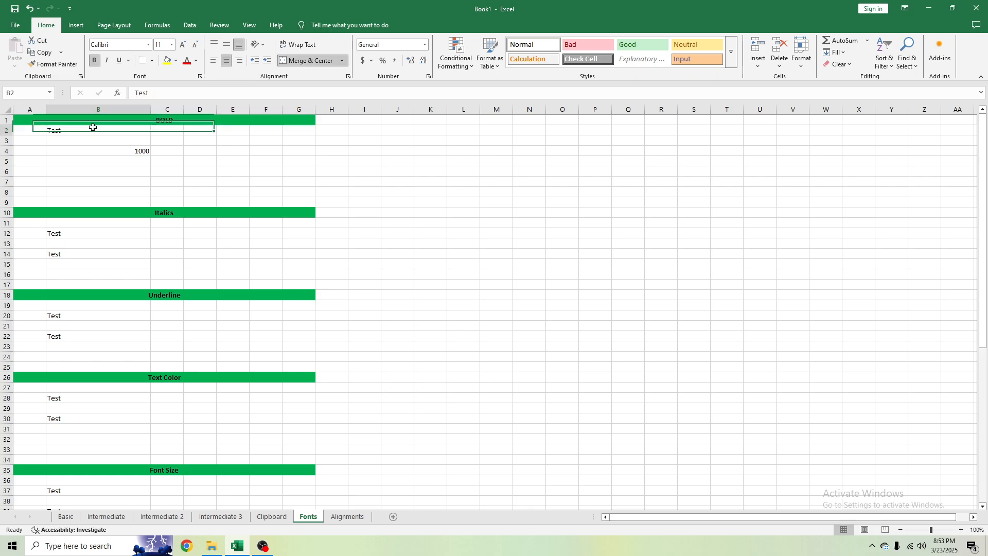
left_click(135, 151)
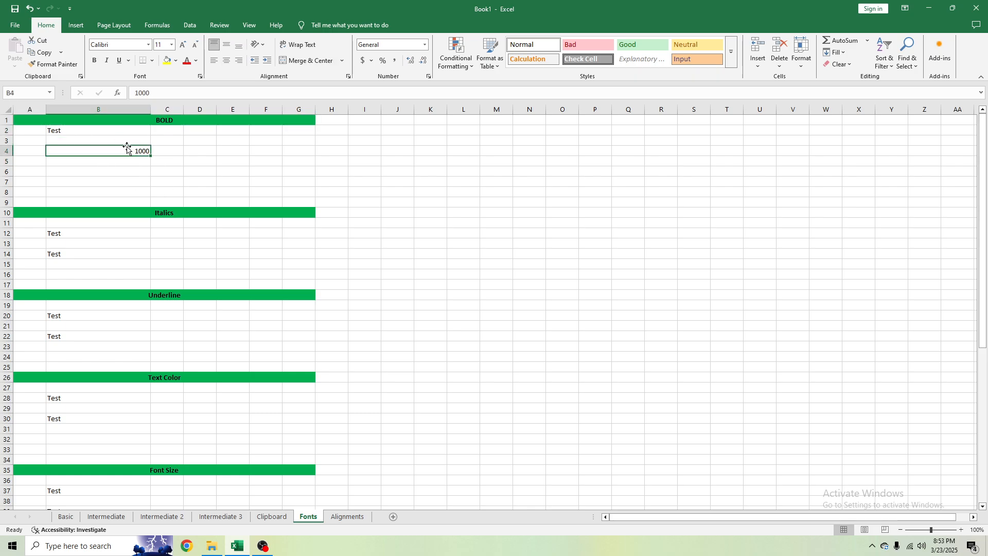
left_click(124, 128)
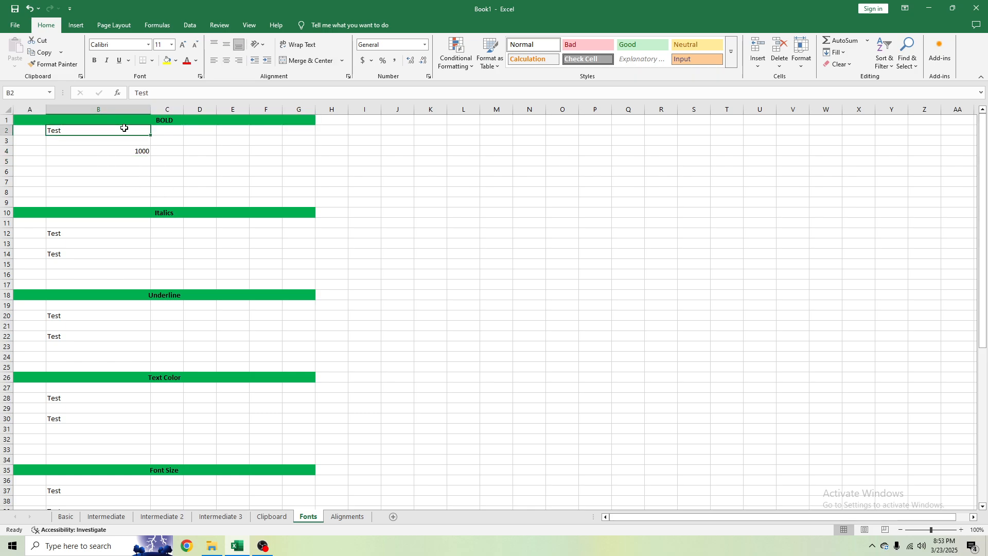
left_click(95, 61)
left_click(84, 149)
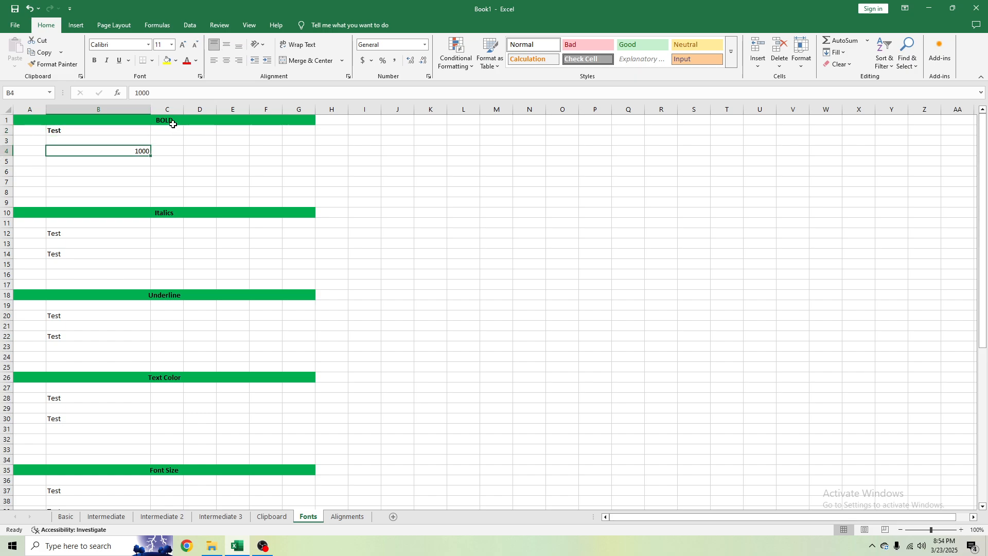
left_click(95, 62)
- Enter the shortcut note "CTRL B" in cell B7 of the BOLD section
left_click(126, 181)
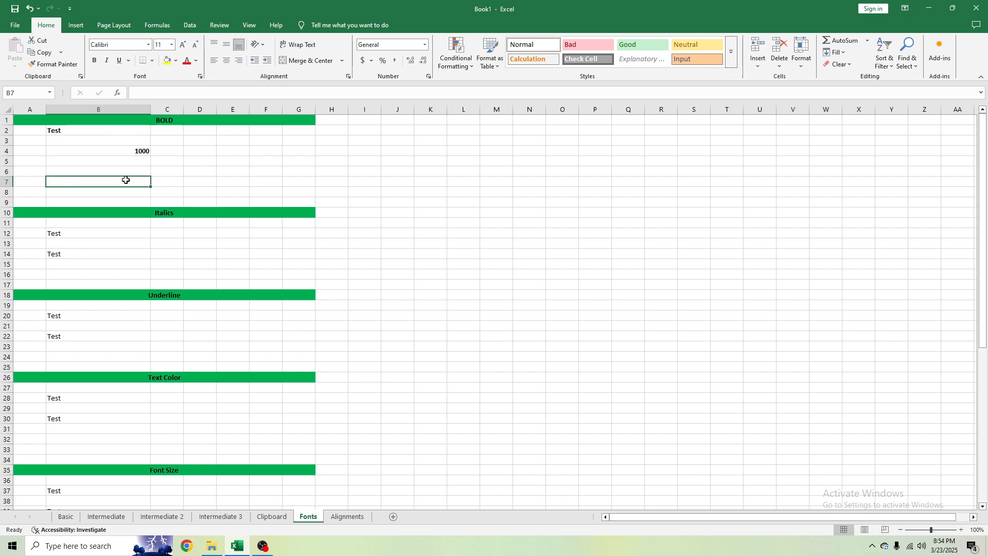
type("CTRL B")
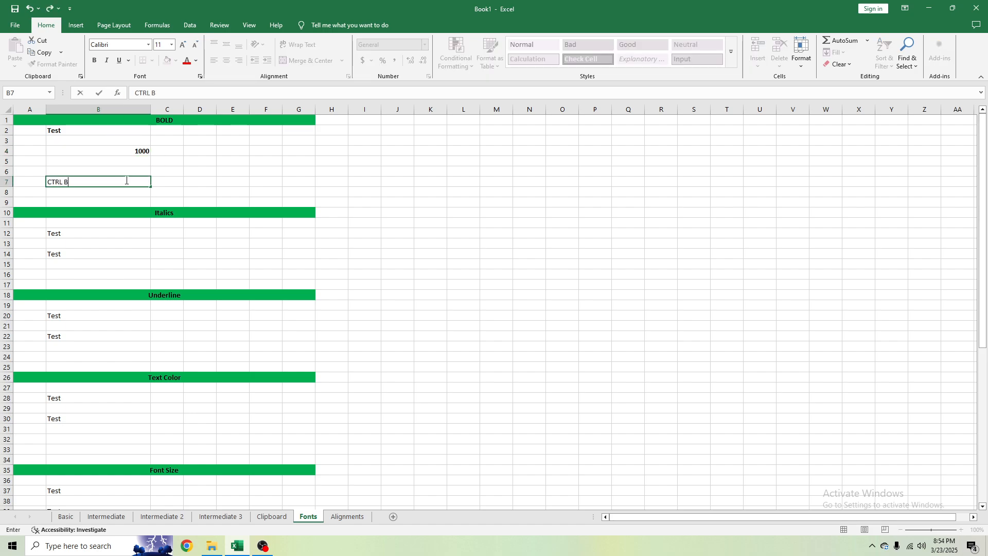
key("Return")
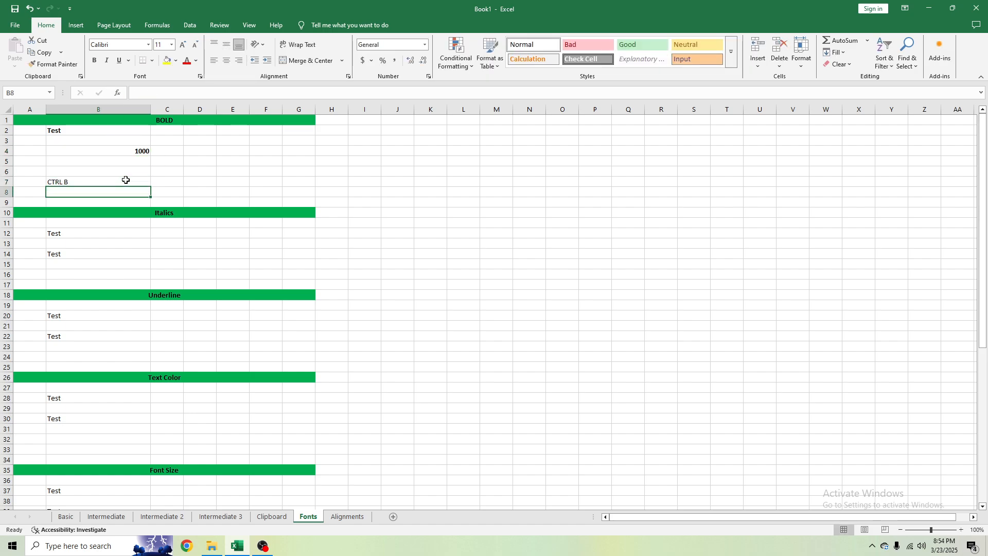
- Toggle bold off and back on for cell B4 and for the range B2:B4
left_click(136, 151)
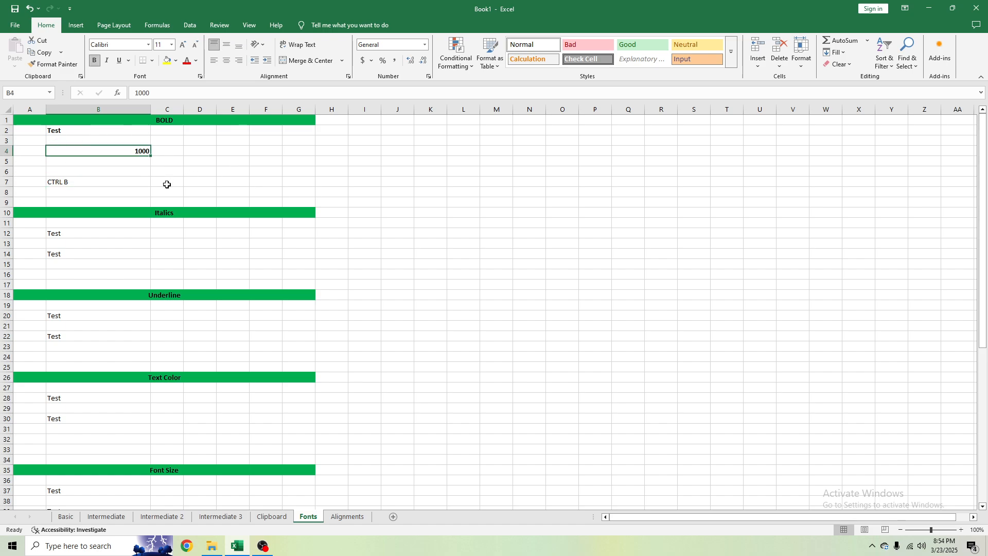
key("ctrl+b")
key("ctrl+b")
left_click_drag(127, 129, 137, 152)
key("ctrl+b")
key("ctrl+b")
key("ctrl+b")
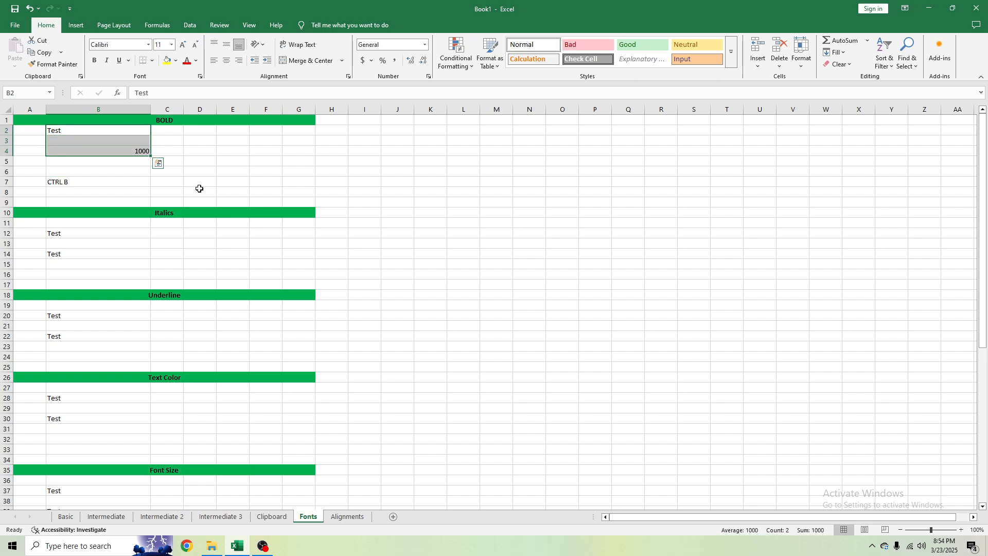
key("ctrl+b")
- Remove the bold formatting from the text in B2 and the number in B4
left_click(146, 131)
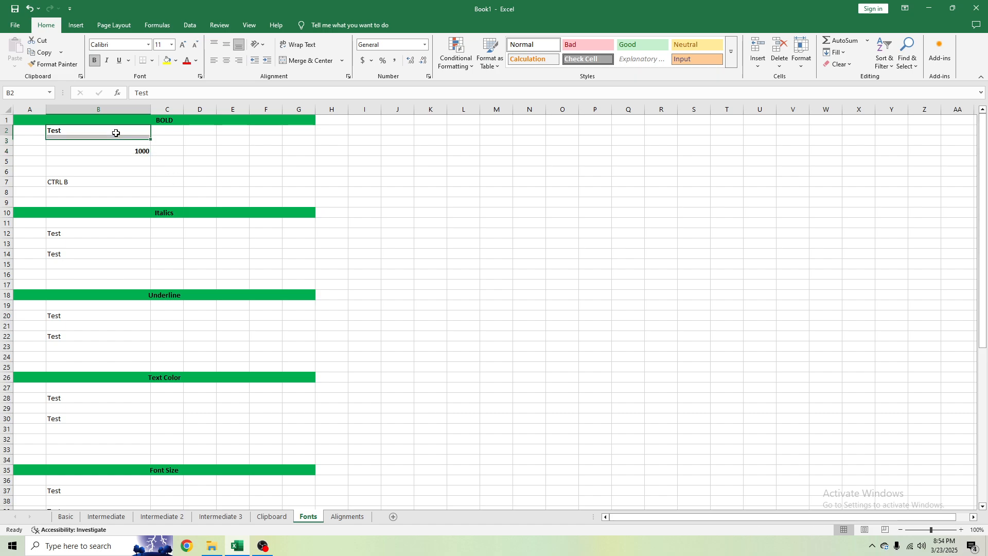
left_click(101, 139)
mouse_move(72, 130)
left_mouse_down()
mouse_move(79, 149)
mouse_move(79, 131)
mouse_move(79, 139)
left_mouse_up()
key("ctrl+b")
key("ctrl+b")
key("ctrl+b")
left_click(103, 151)
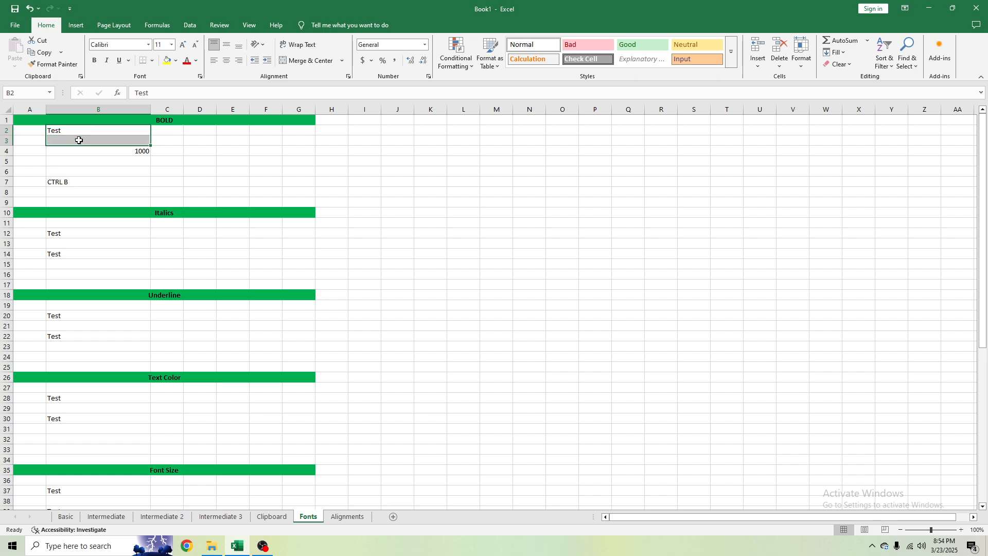
left_click(80, 141)
left_click(111, 180)
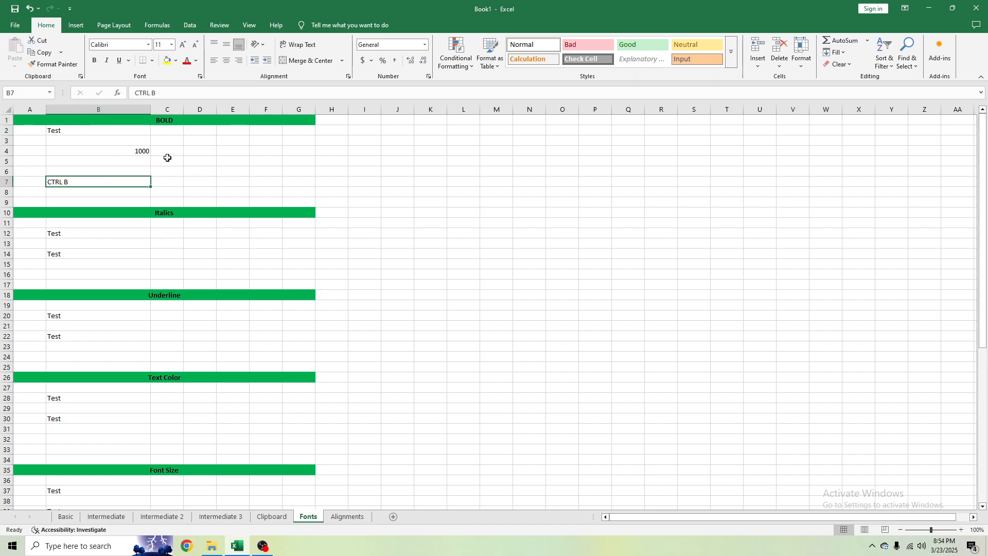
- Replace the text in cell B14 of the Italics section with 1000
left_click(128, 213)
left_click(85, 234)
left_click(72, 246)
left_click(72, 254)
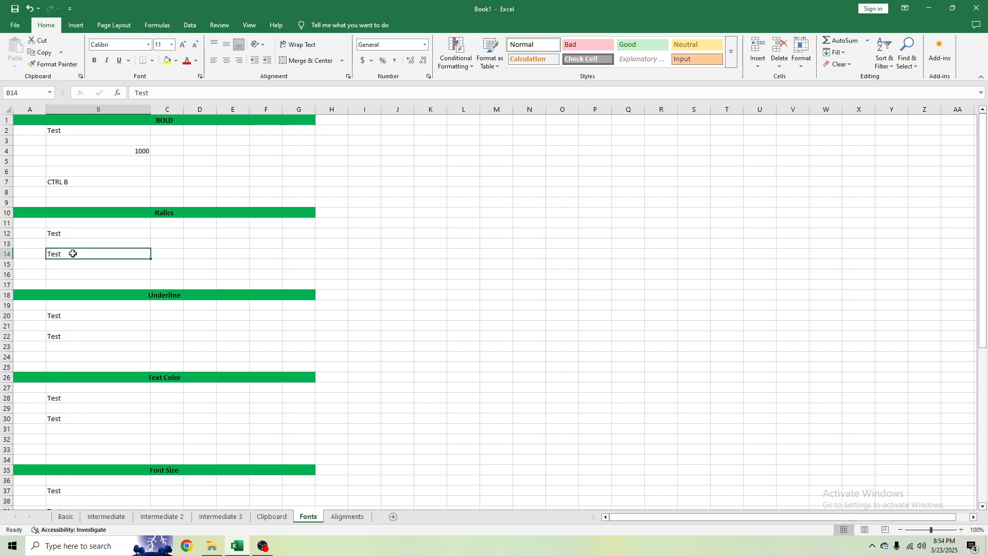
type("1000")
key("Return")
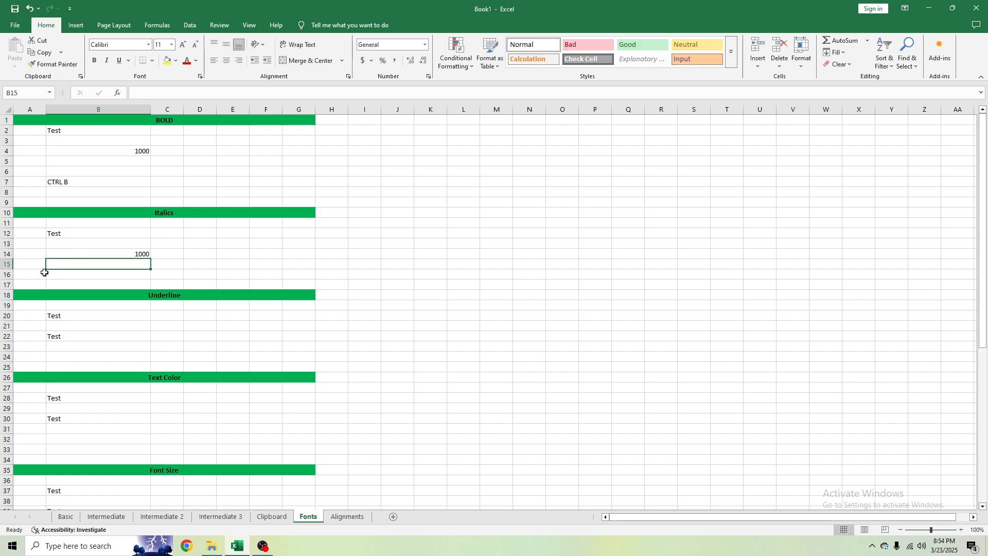
- Italicize the text in cell B12 of the Italics section
left_click(76, 232)
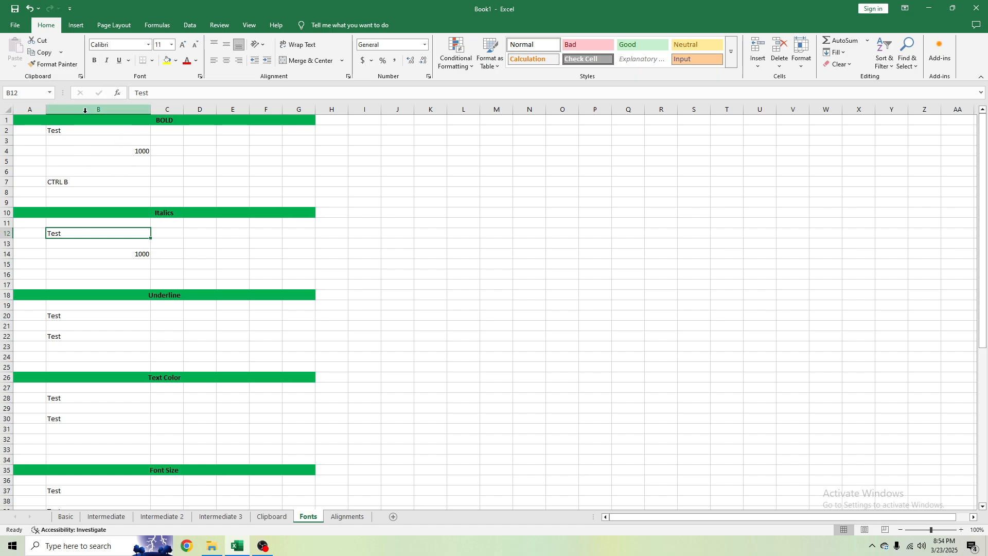
left_click(109, 63)
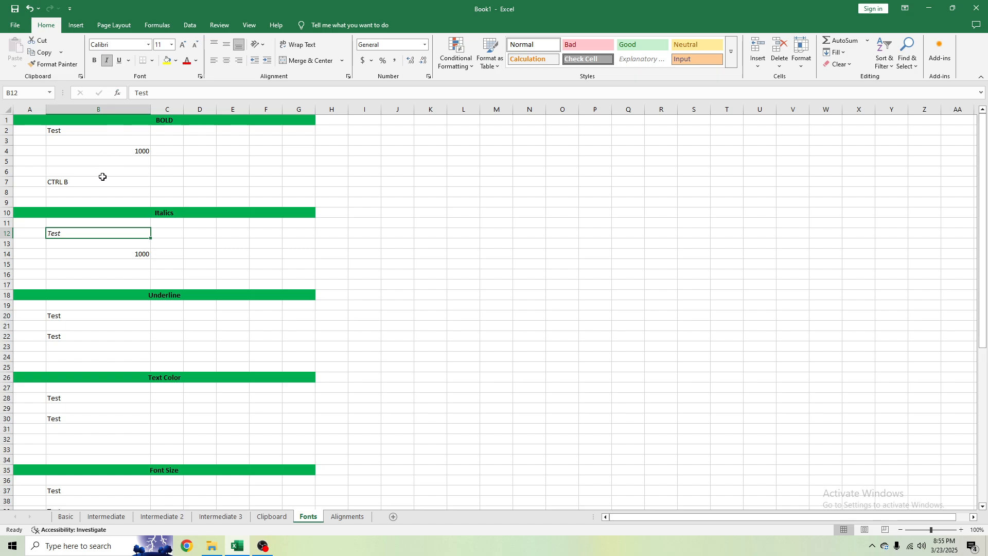
left_click(49, 240)
left_click(49, 235)
- Toggle italics on and off for the number in cell B14
left_click(72, 252)
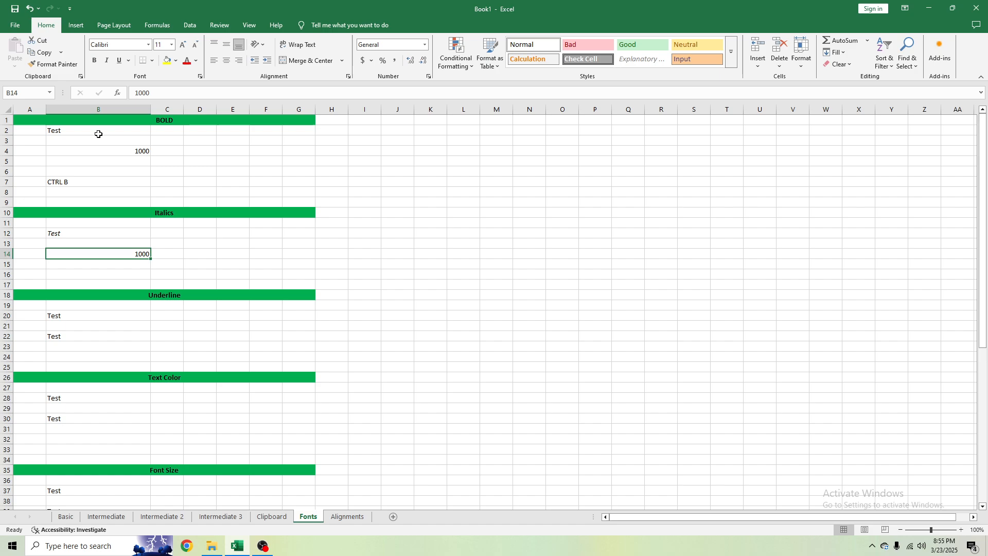
left_click(109, 63)
key("ctrl+i")
key("ctrl+i")
key("ctrl+i")
- Enter the shortcut note "CTRL I" in cell B16 of the Italics section
left_click(106, 272)
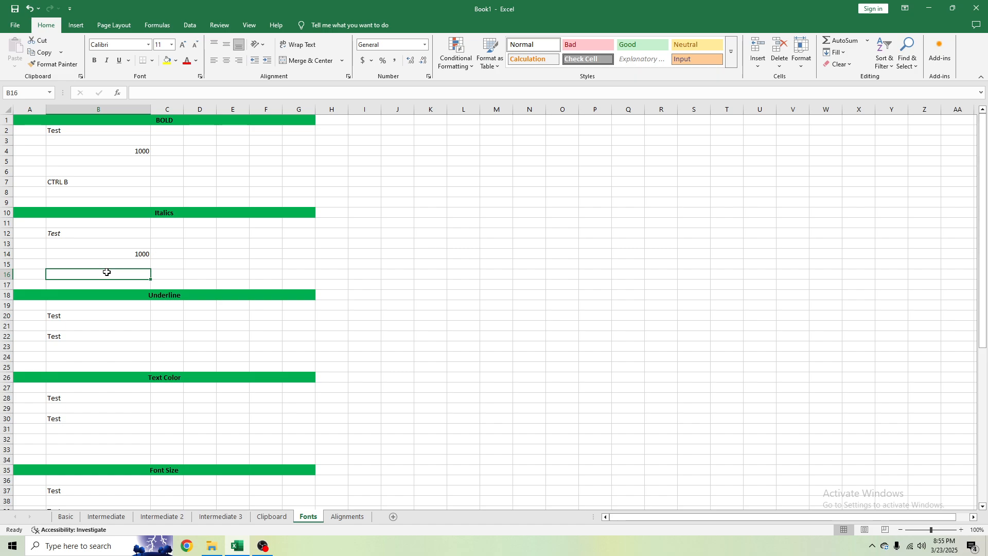
type("CTRL I")
key("Return")
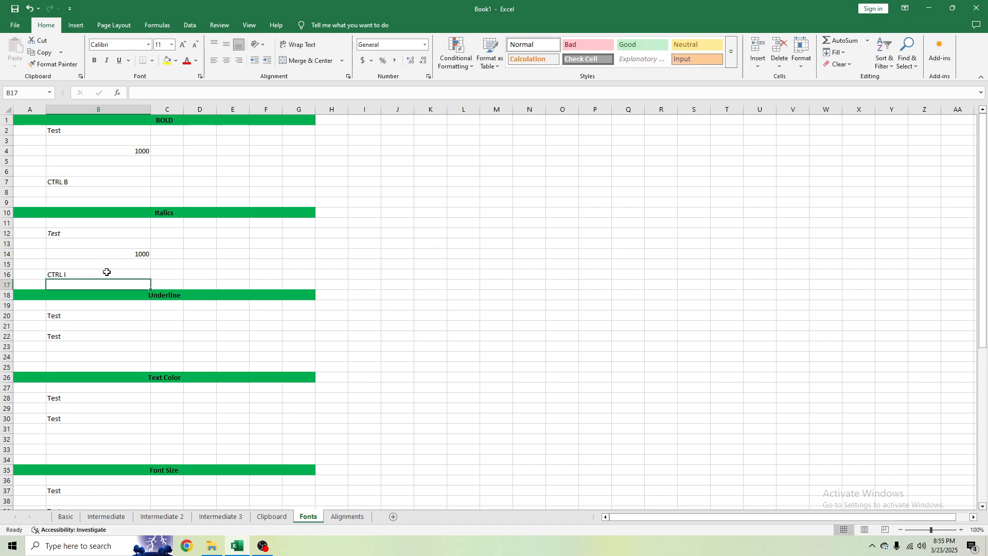
- Italicize the number in cell B14 so it matches the text in B12
left_click(119, 256)
left_click(71, 233)
left_click_drag(71, 233, 82, 253)
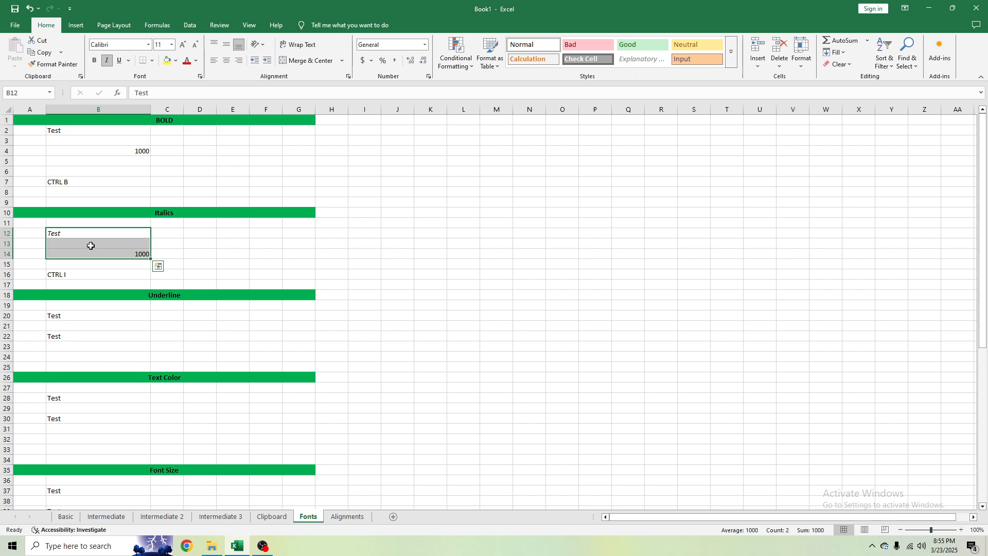
left_click(89, 235)
left_click(109, 255)
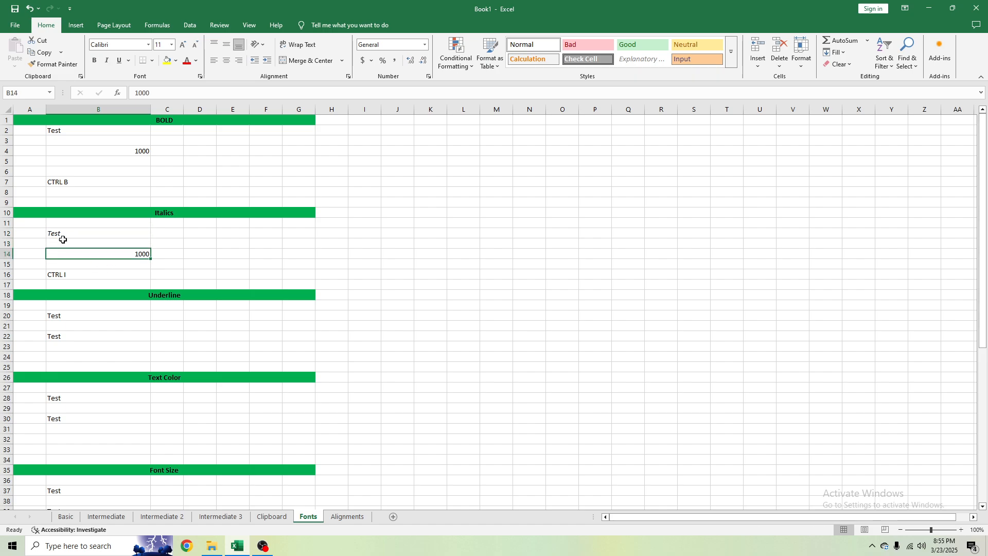
left_click(77, 235)
left_click(86, 252)
key("ctrl+i")
left_click(98, 311)
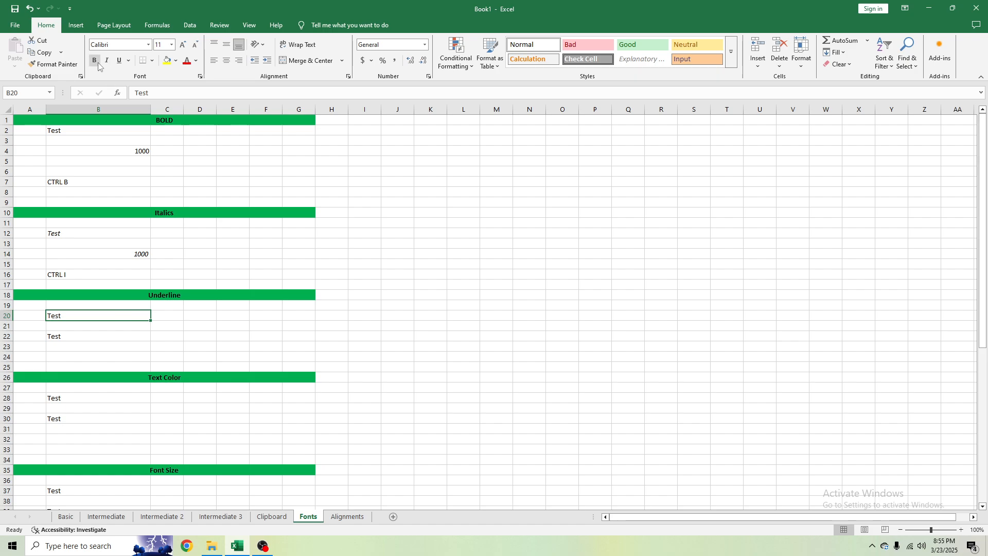
left_click(128, 60)
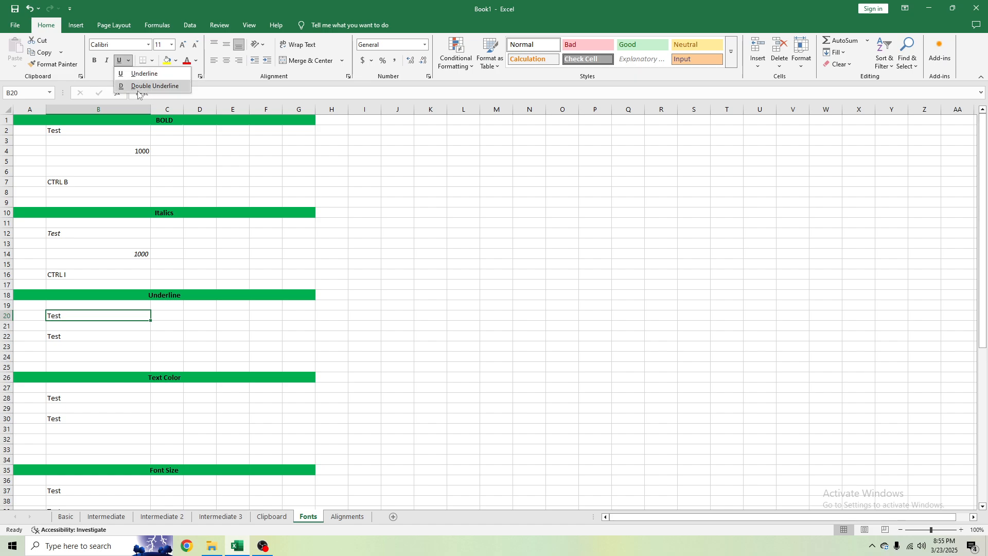
left_click(126, 315)
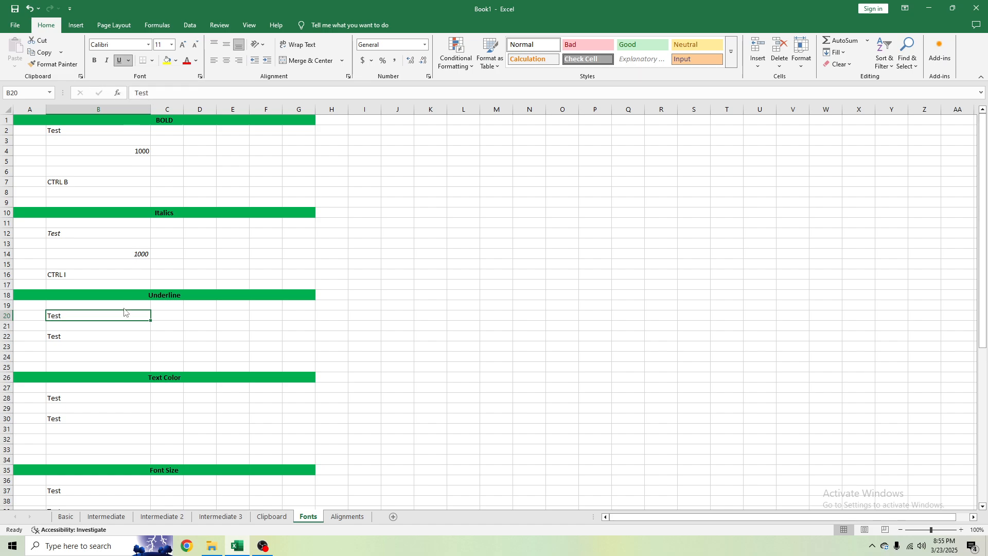
- Replace the text in cell B22 of the Underline section with 1000
left_click(99, 332)
type("1000")
key("Return")
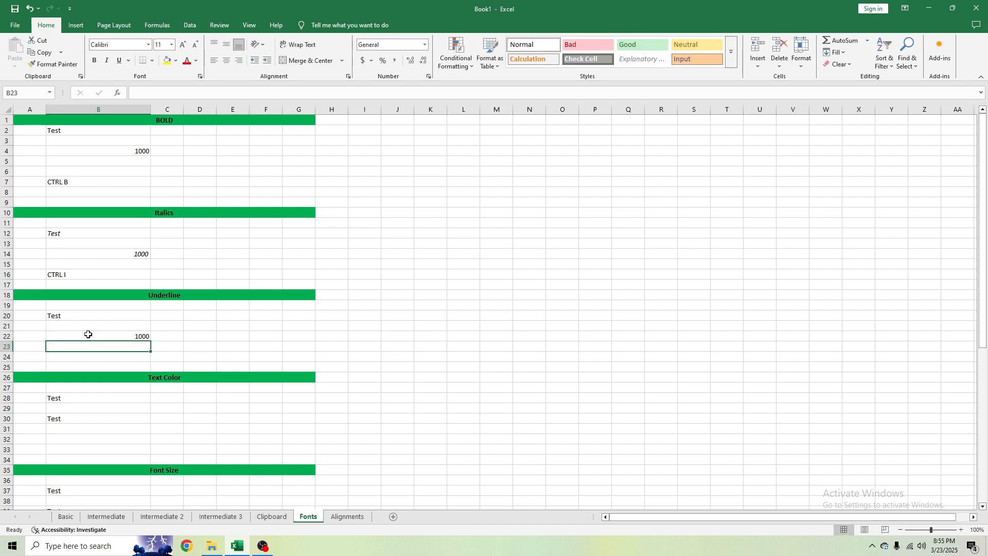
- Apply a single underline to the text in cell B20 of the Underline section
left_click(95, 316)
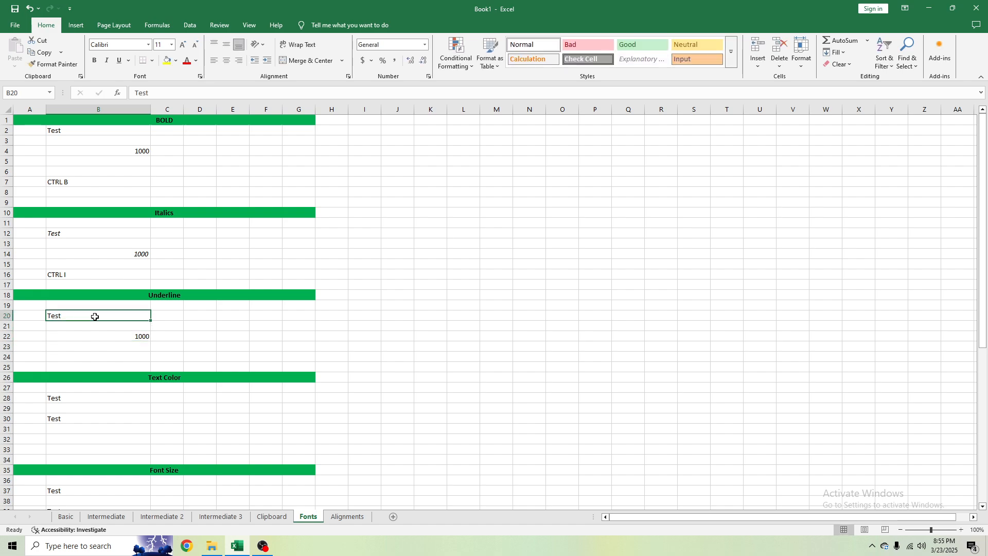
left_click(118, 62)
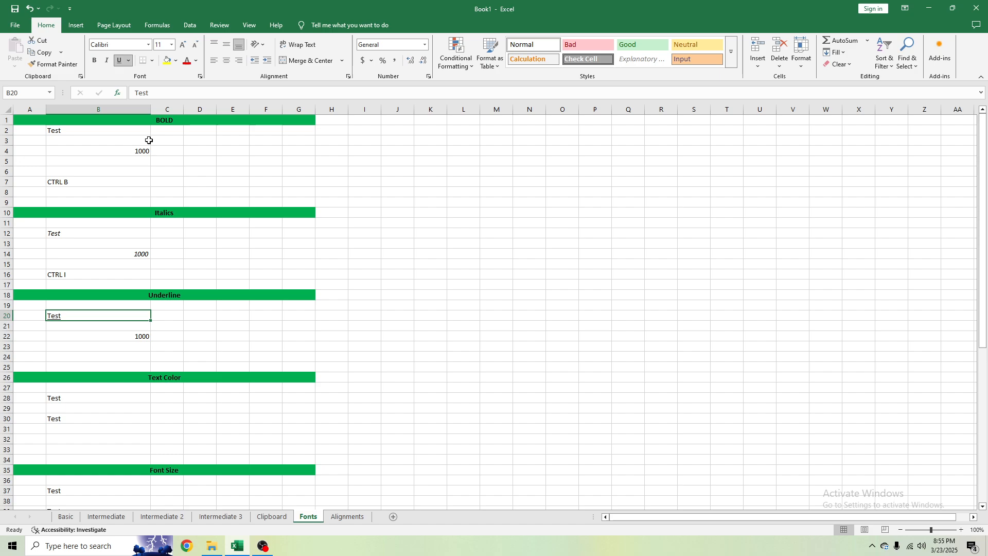
left_click(94, 325)
left_click(62, 309)
left_click(62, 317)
- Apply a single underline to the number in cell B22
left_click(129, 338)
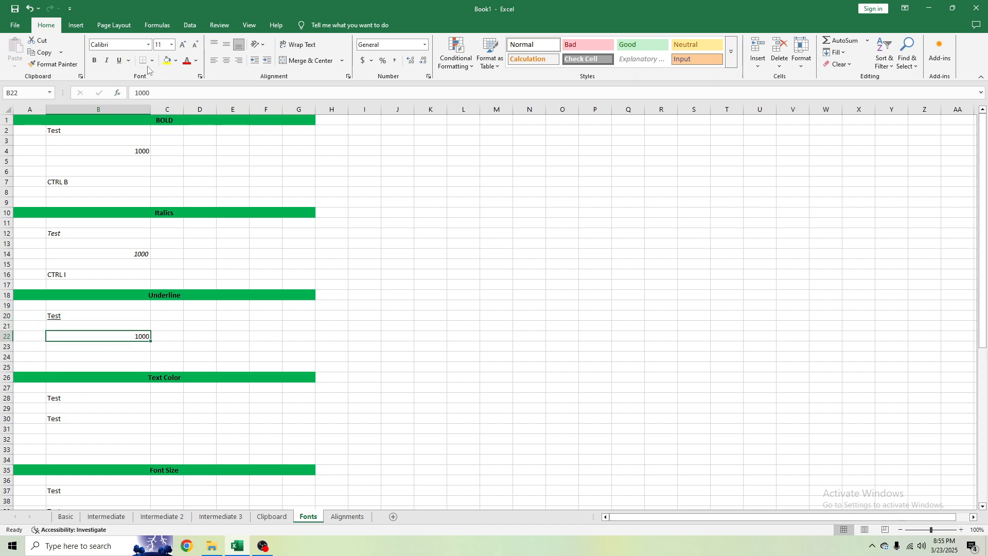
left_click(119, 61)
left_click(140, 346)
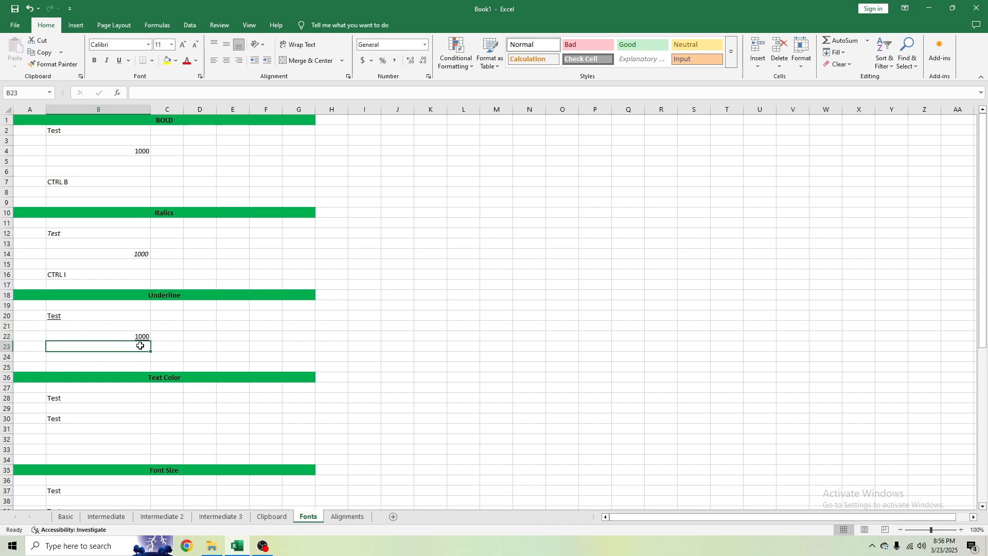
left_click(142, 337)
- Apply bold to the underlined range B20:B22
left_click(92, 316)
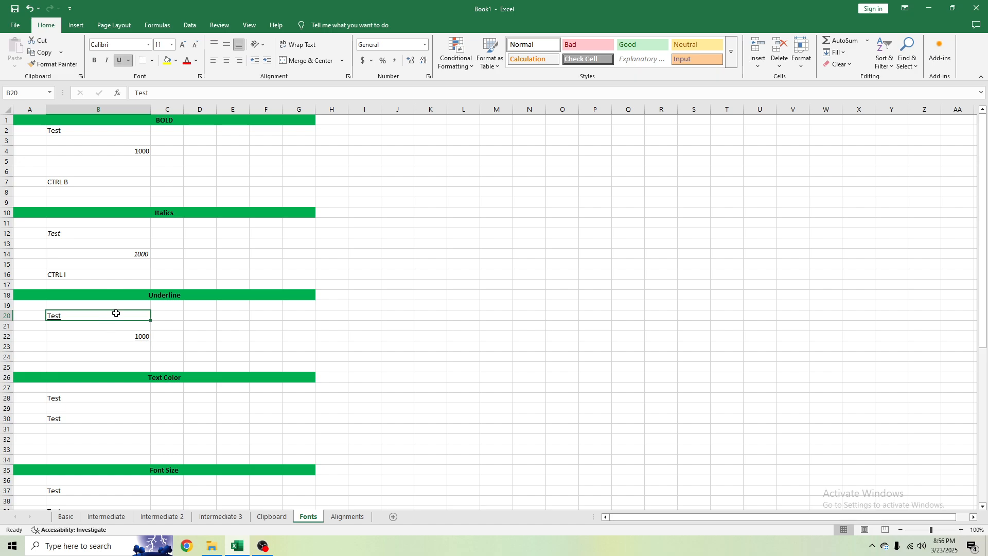
left_click_drag(116, 314, 122, 337)
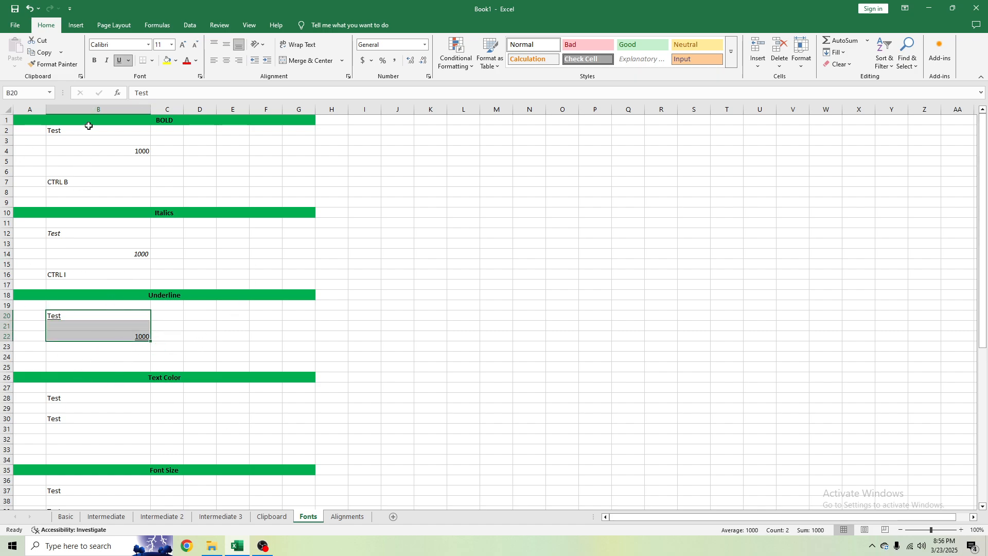
left_click(94, 60)
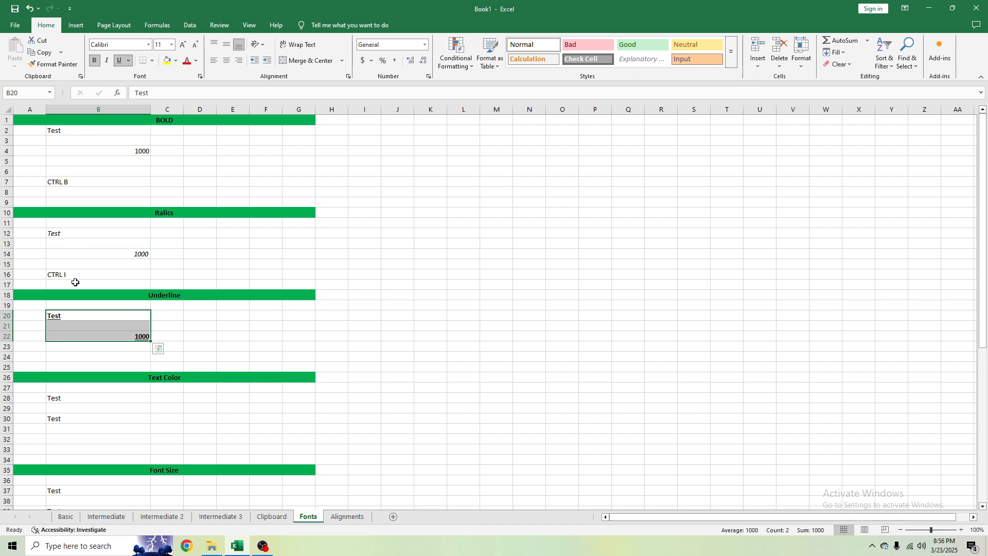
left_click(51, 333)
left_click(62, 318)
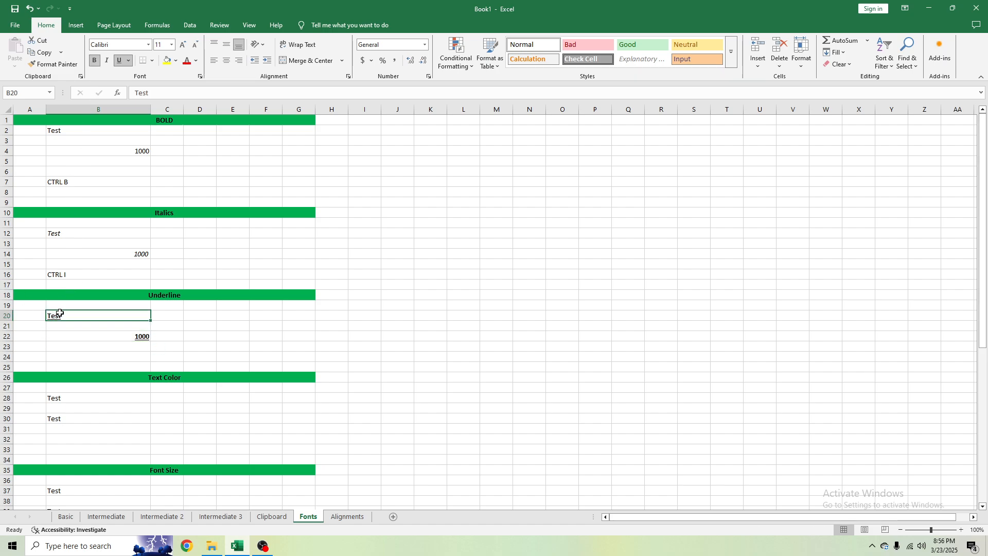
- Apply italics to the range B20:B22 in the Underline section
left_click_drag(59, 313, 63, 341)
left_click(108, 61)
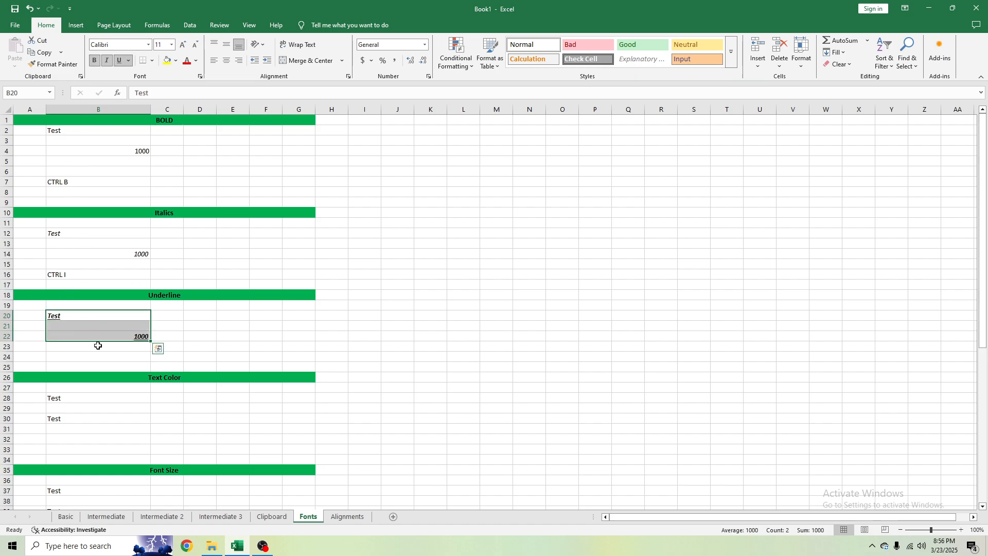
left_click(89, 334)
left_click(73, 317)
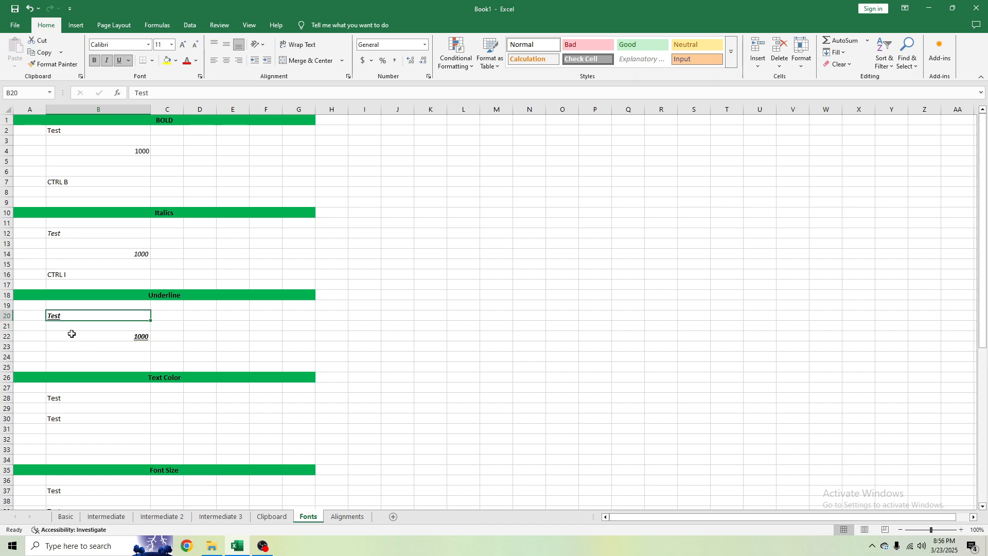
left_click(124, 336)
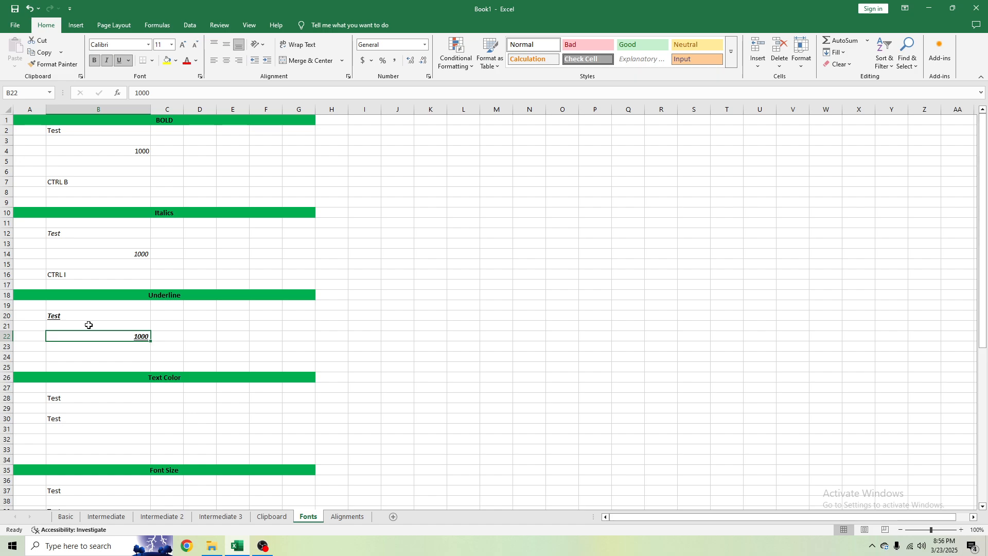
- Remove bold, italics and underline from the number in cell B22
key("ctrl+b")
key("ctrl+i")
key("ctrl+u")
left_click(166, 307)
- Clear the bold, italic and underline formatting from the text in cell B20
left_click(111, 317)
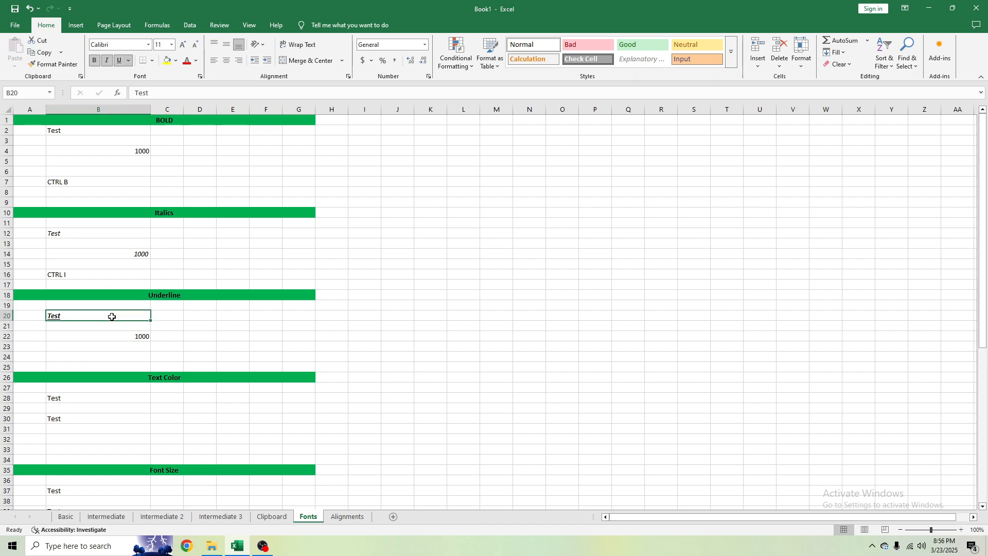
left_click(95, 61)
left_click(106, 61)
left_click(119, 61)
left_click(189, 321)
- Replace the text in cell B30 of the Text Color section with 1000
scroll(88, 325, "down", 3)
left_click(82, 305)
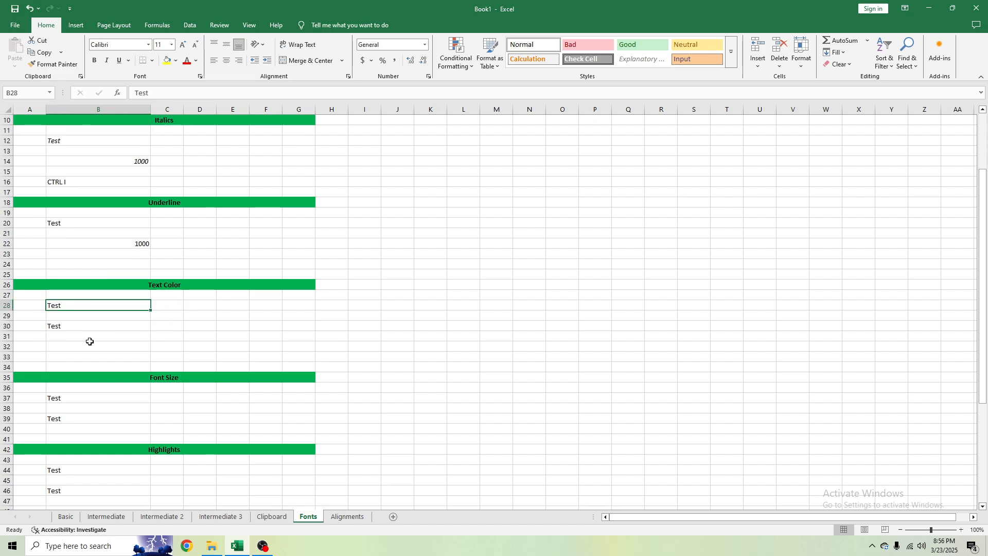
scroll(90, 341, "down", 2)
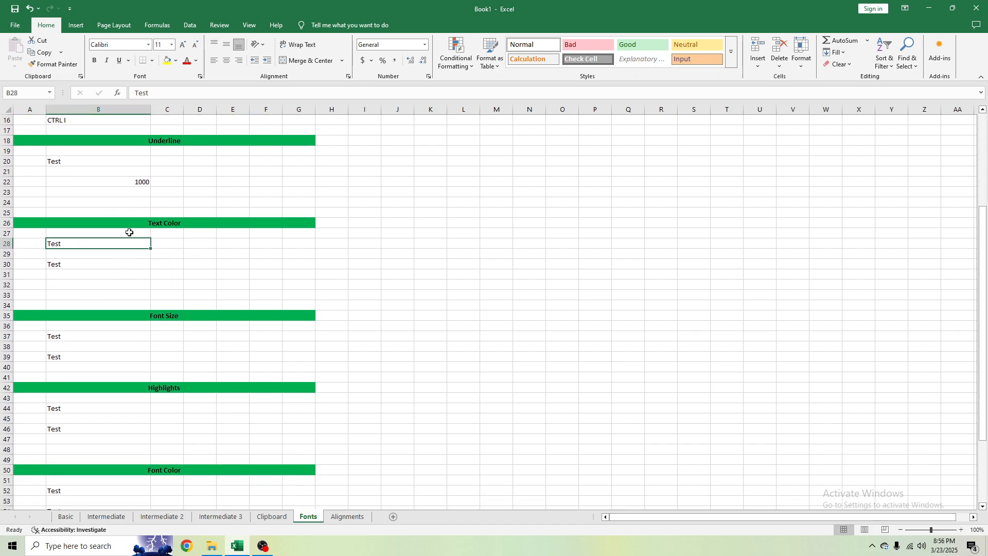
left_click(85, 265)
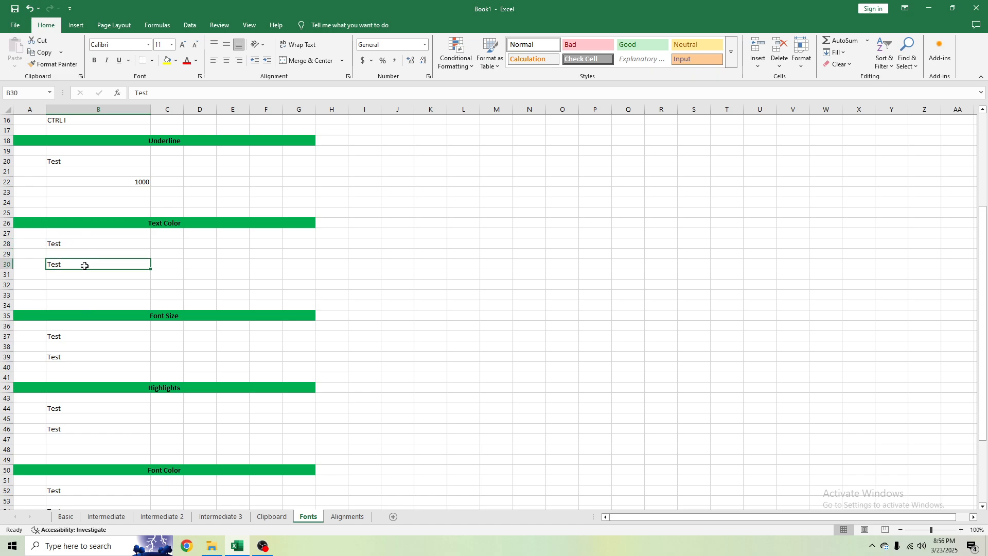
type("1000")
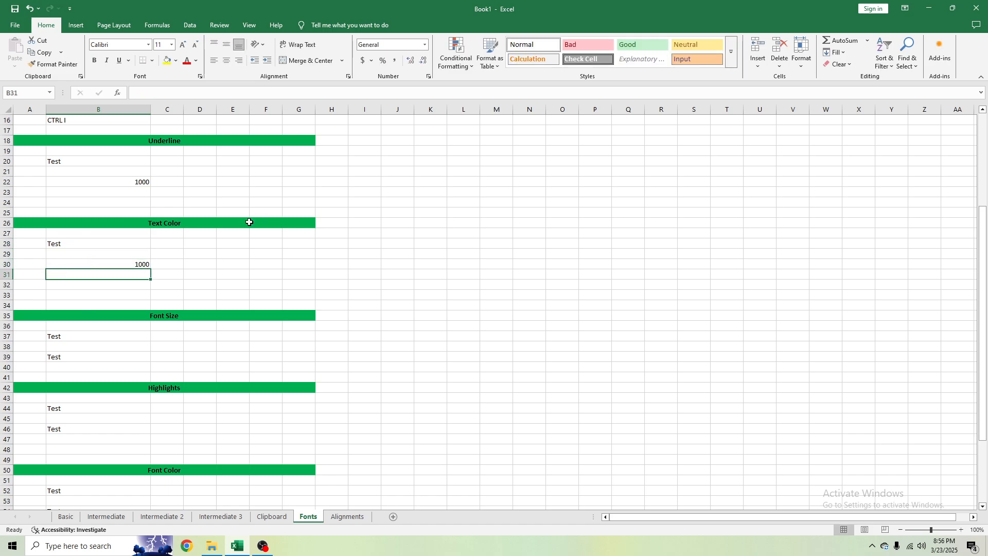
left_click(128, 334)
left_click(121, 356)
left_click(124, 337)
- Change the font color of the range B28:B30 in the Text Color section to the standard Red
left_click_drag(98, 244, 97, 263)
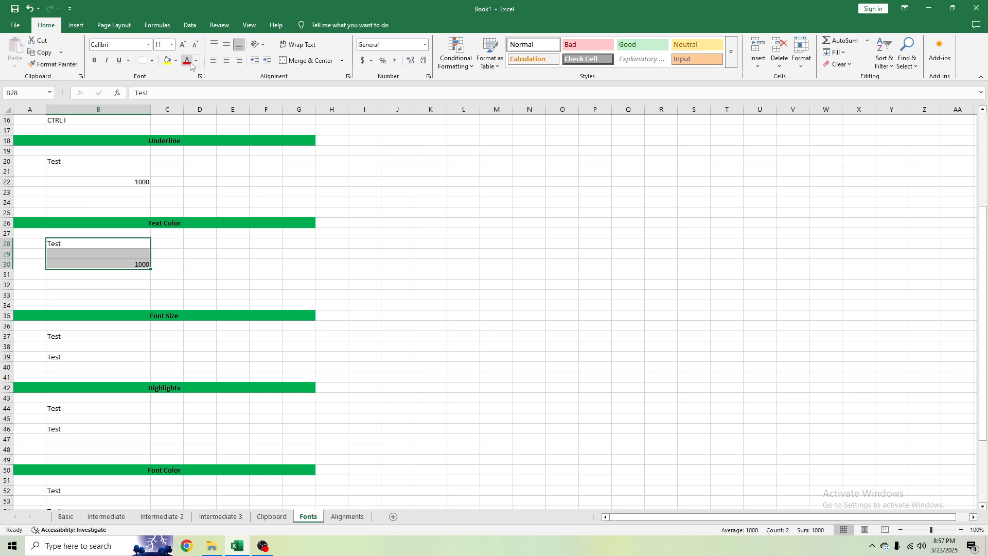
left_click(195, 62)
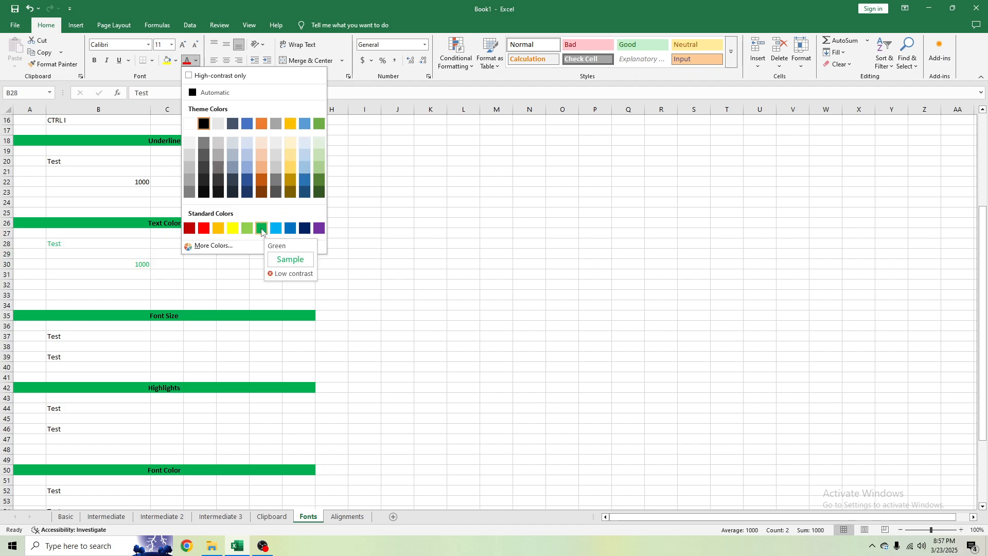
left_click(205, 230)
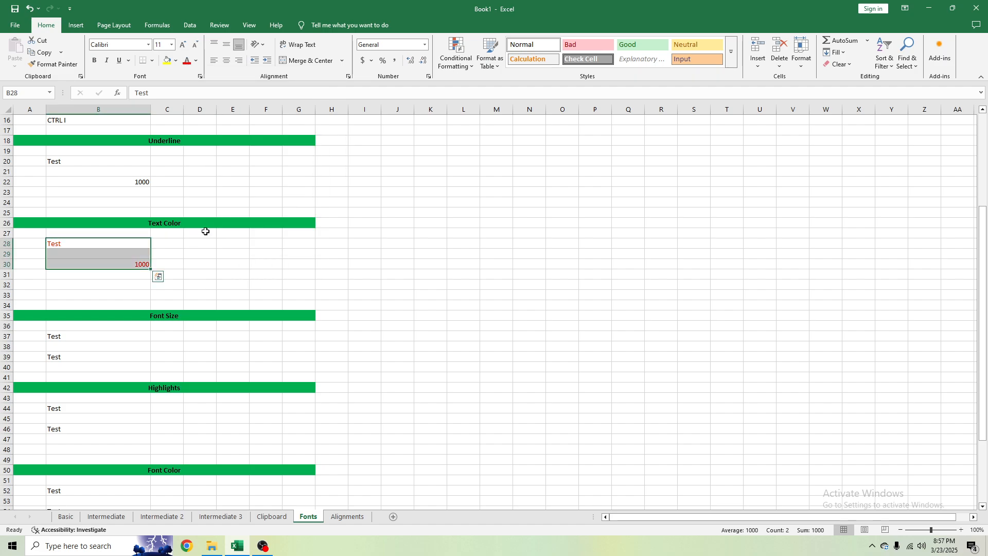
left_click_drag(73, 243, 93, 263)
left_click(166, 246)
left_click(197, 61)
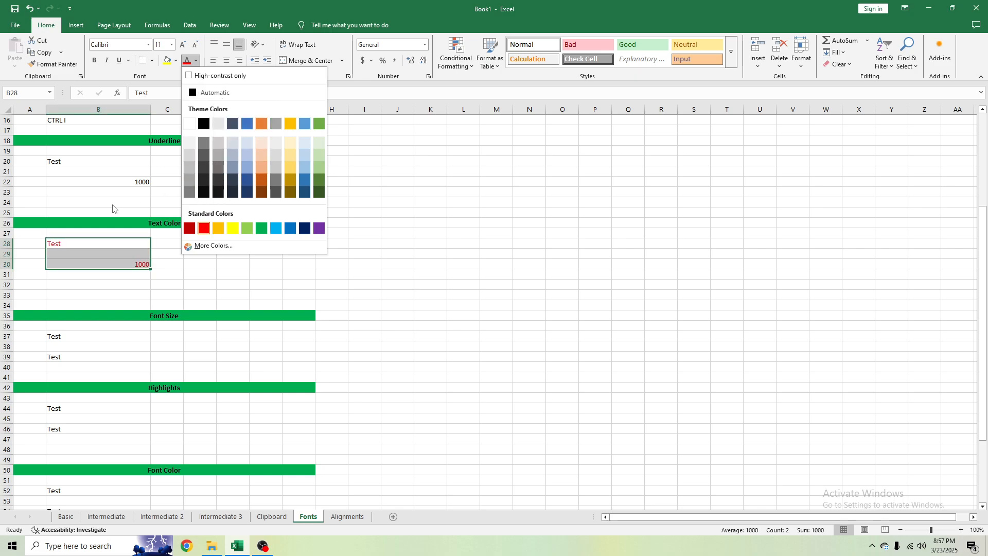
key("Escape")
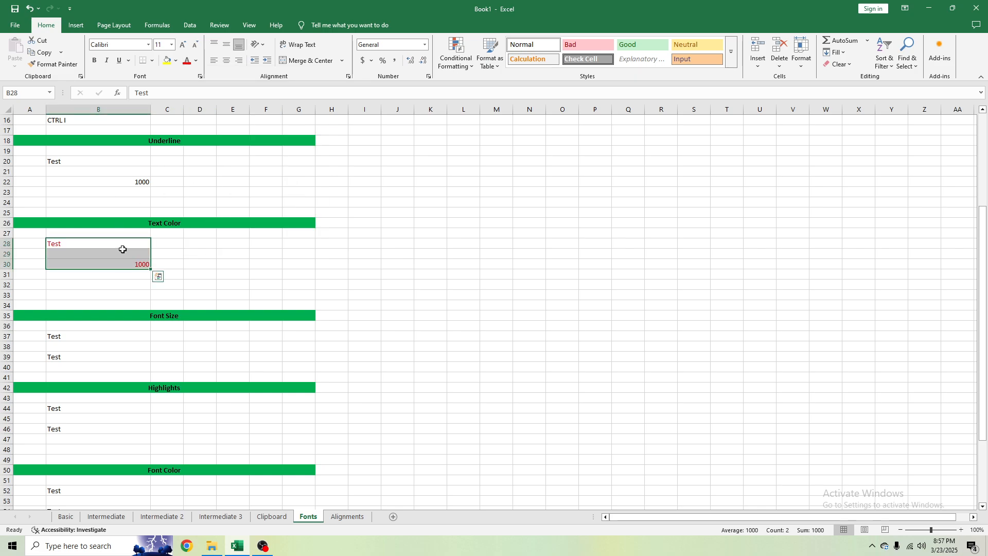
- Apply bold, italics and underline to the range B28:B30 in the Text Color section
left_click(94, 60)
left_click(72, 63)
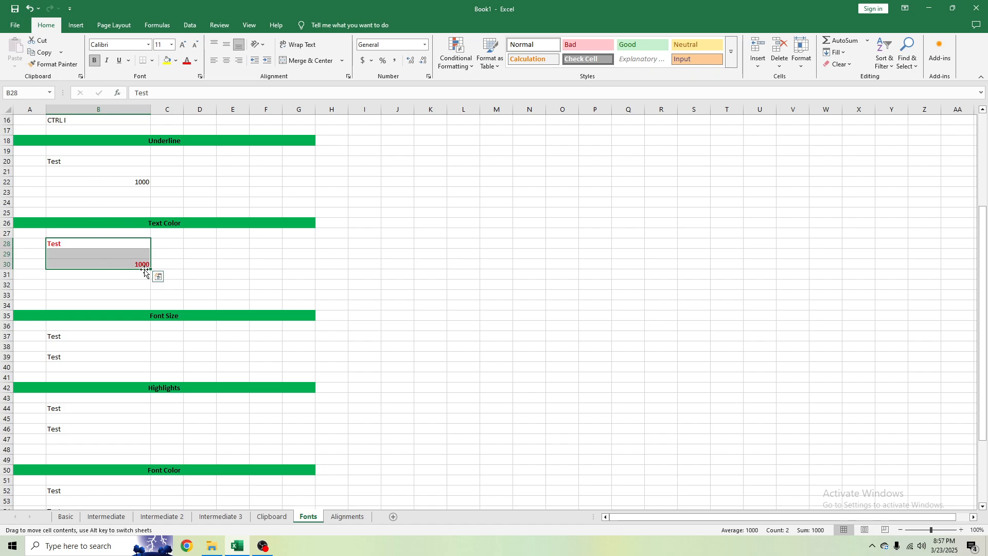
left_click(134, 282)
left_click_drag(100, 242, 102, 266)
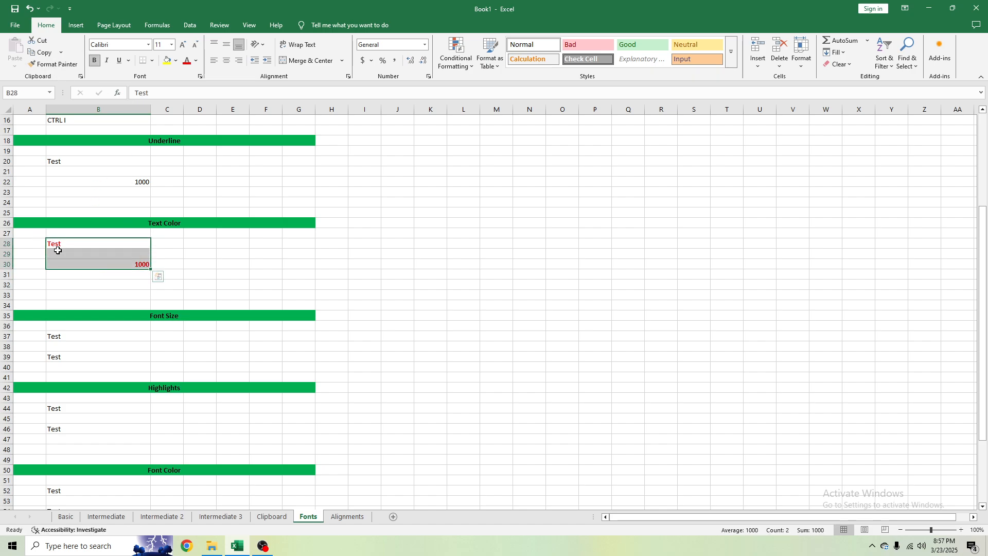
left_click(108, 61)
left_click(116, 60)
left_click(175, 298)
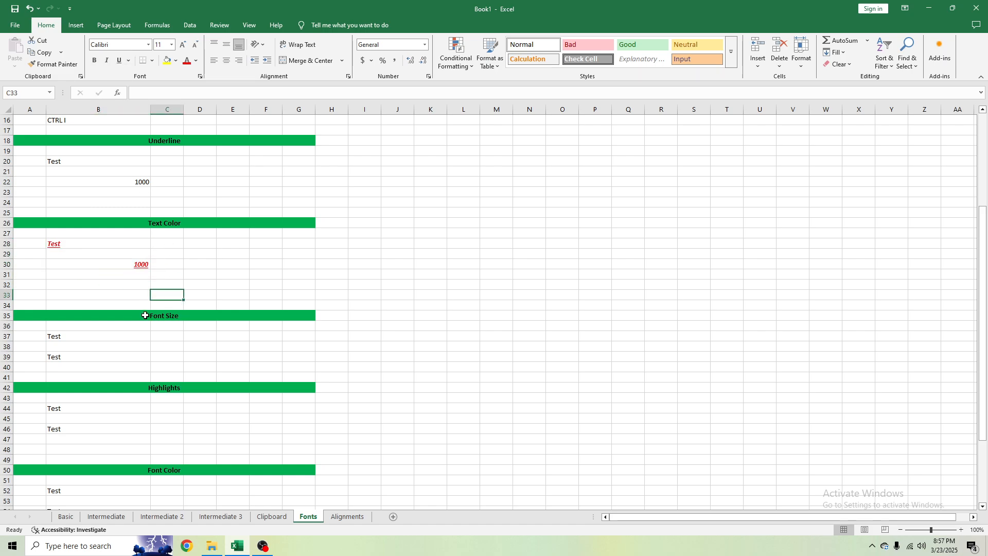
left_click(93, 264)
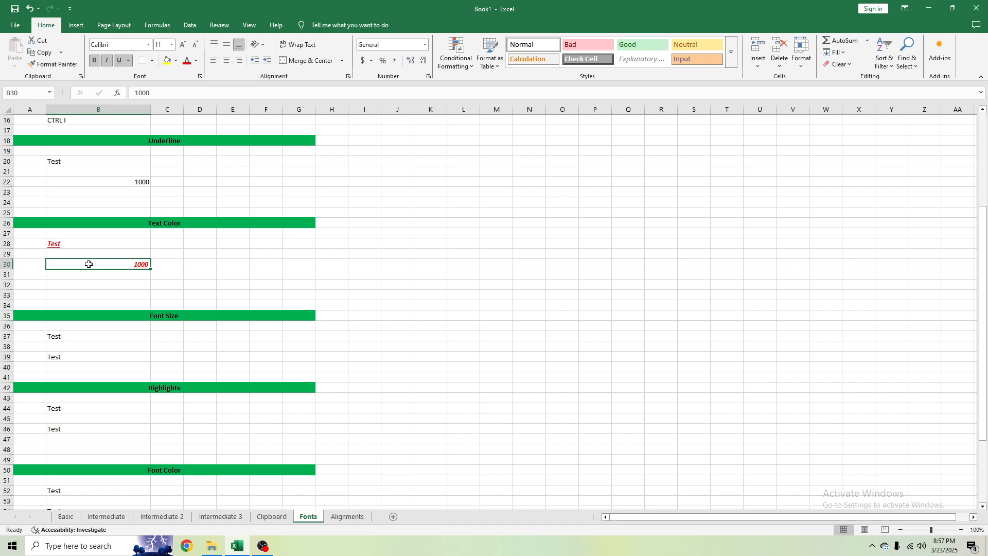
- Replace the text in cell B39 of the Font Size section with 1000
left_click_drag(111, 333, 111, 352)
left_click(112, 352)
type("1000")
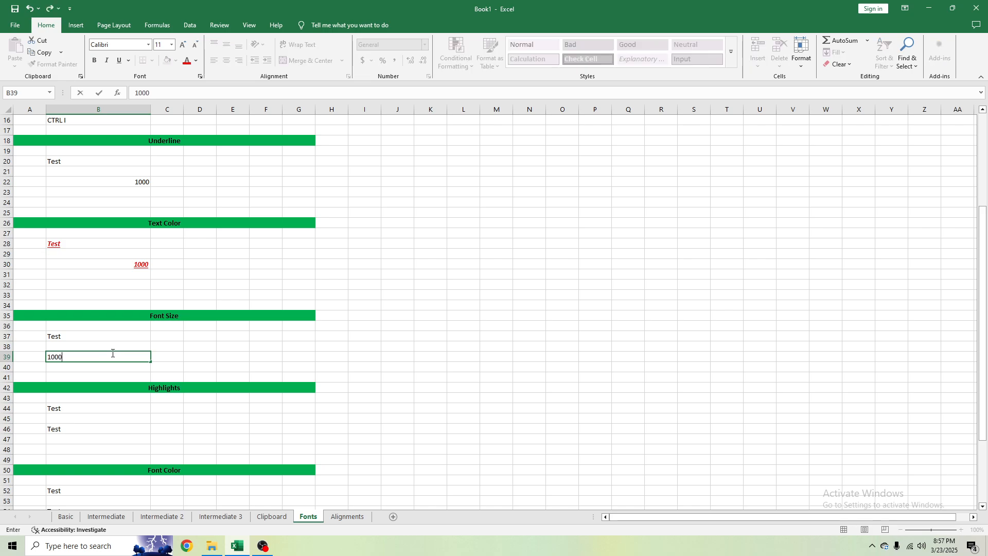
key("Return")
- Set the font size of the range B37:B39 in the Font Size section to 8, and return it to 11
left_click_drag(129, 333, 130, 354)
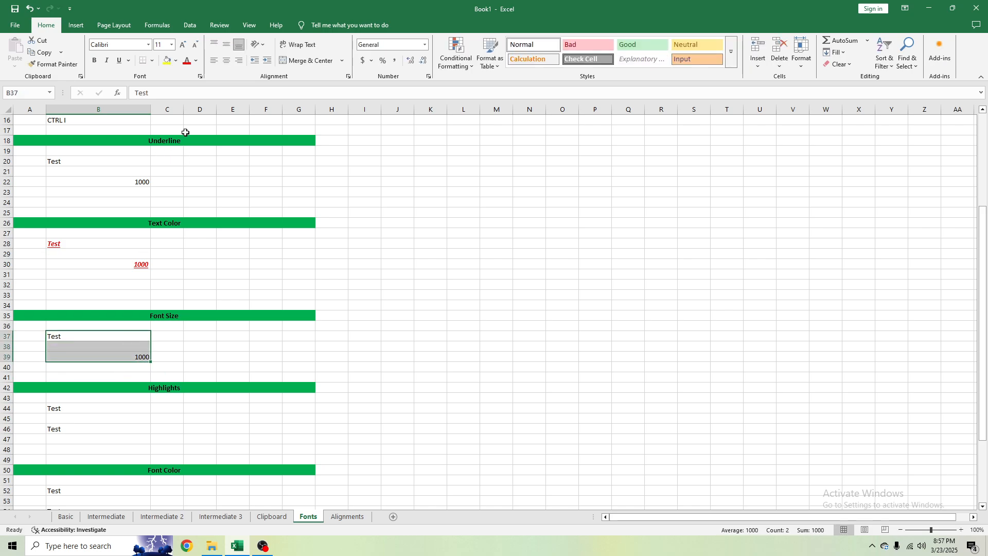
left_click(172, 45)
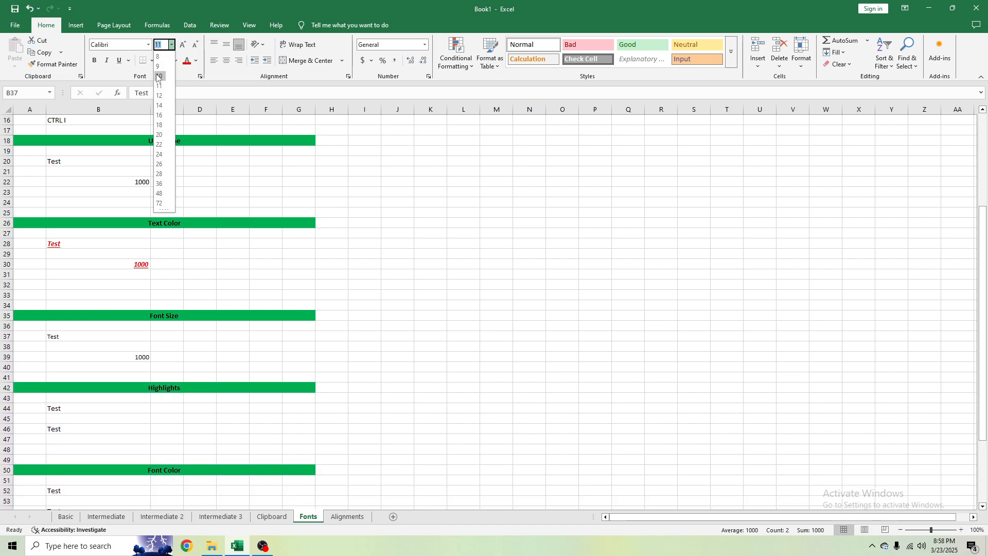
left_click(159, 57)
left_click(153, 61)
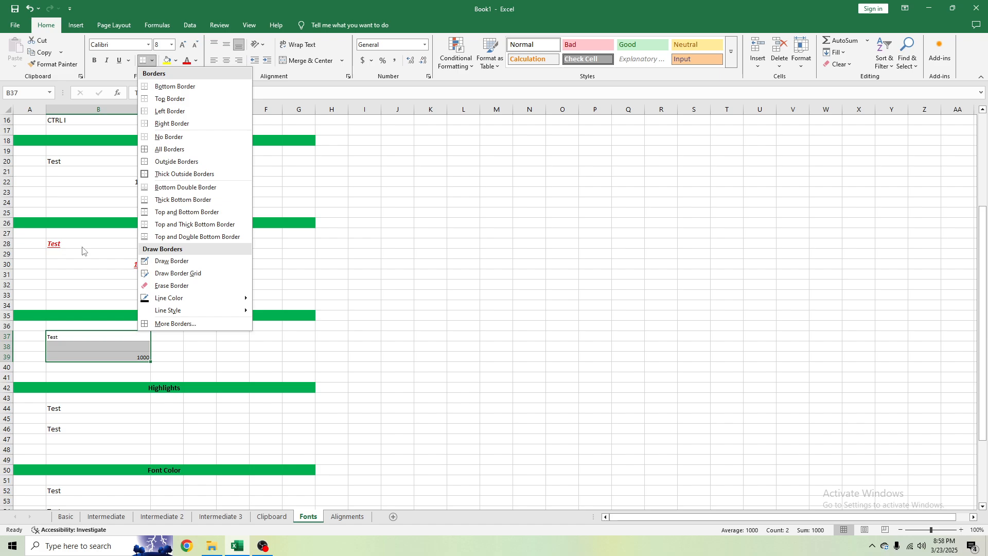
left_click(171, 45)
left_click(171, 44)
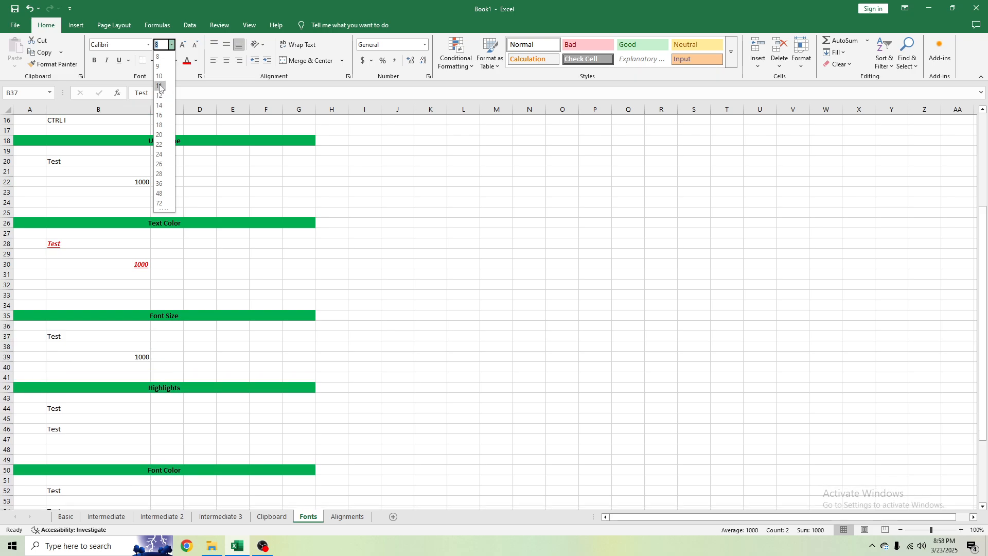
left_click(161, 86)
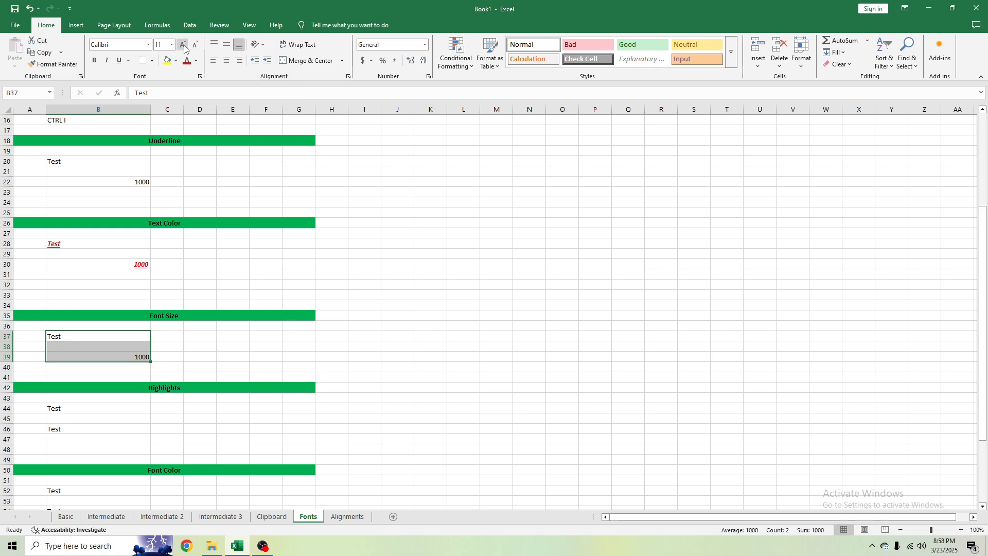
- Increase the font size of B37:B39 by one step, and decrease it again by one step
left_click(183, 45)
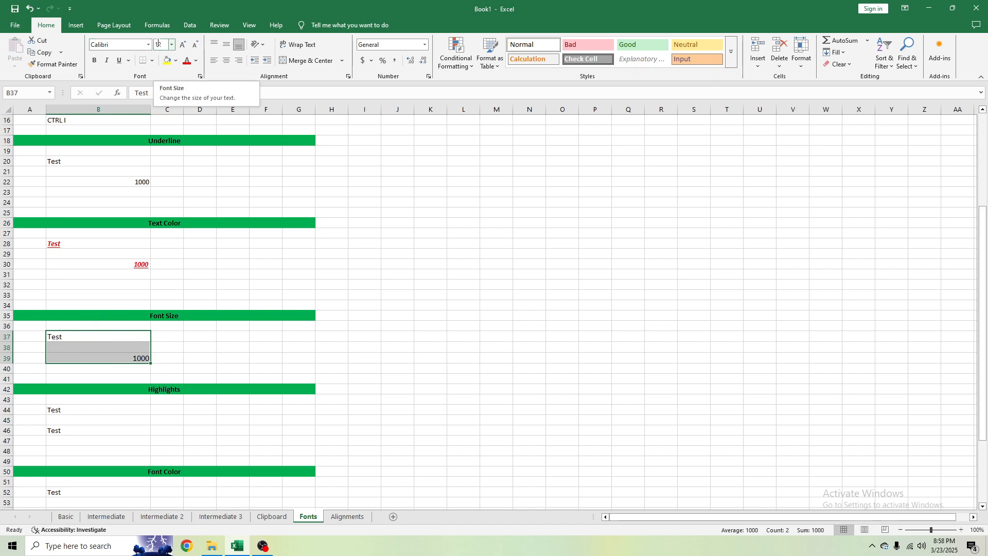
left_click(195, 45)
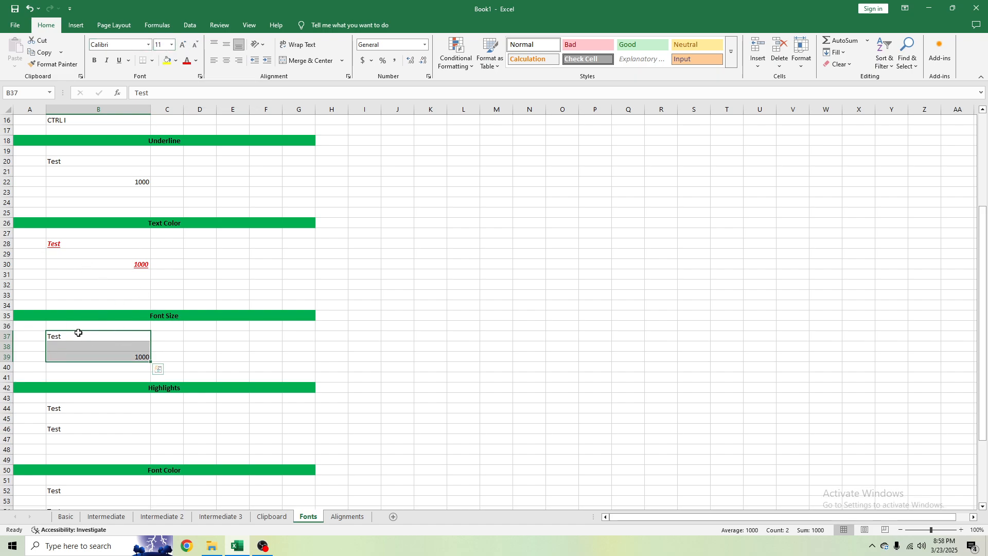
- Enter a custom font size of 20 for the range B37:B39, and set it back to 11
left_click(162, 45)
left_click(147, 317)
left_click_drag(140, 336, 139, 359)
left_click(163, 47)
type("20")
key("Return")
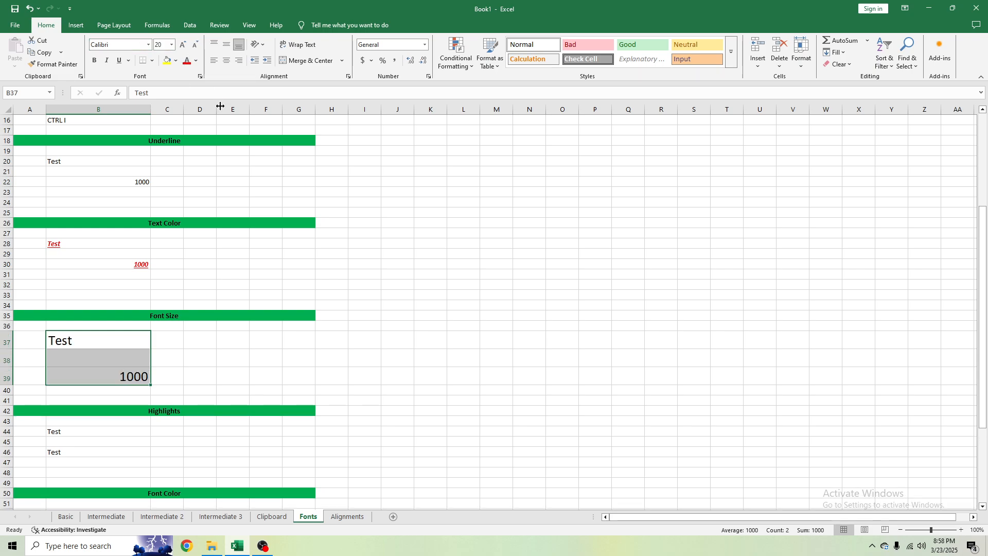
left_click(162, 44)
key("Return")
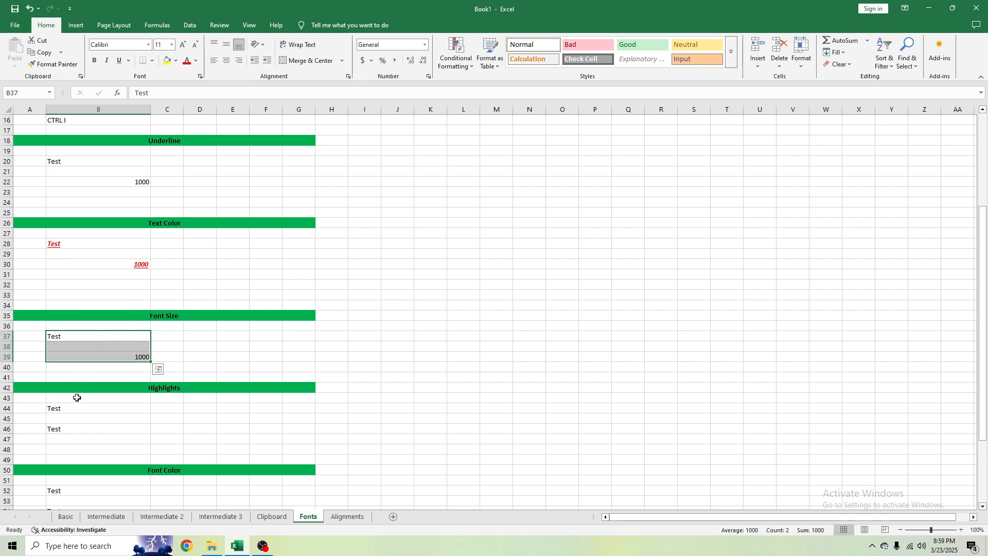
- Replace the text in cell B46 of the Highlights section with 1000
left_click(95, 418)
scroll(139, 370, "down", 6)
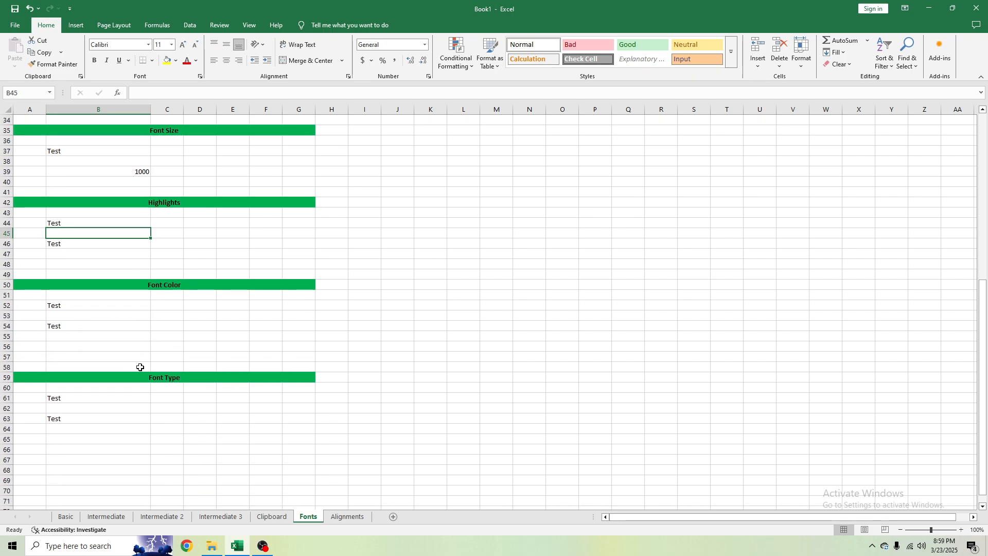
left_click(105, 223)
left_click(105, 240)
type("1000")
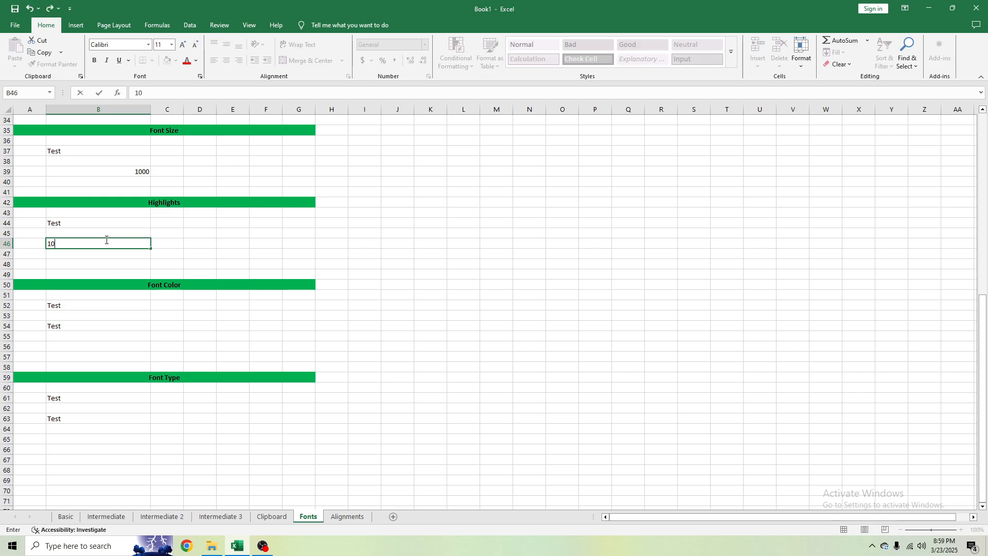
key("Return")
- Apply a gray fill from the theme colors to the range B44:B46 in the Highlights section
left_click_drag(122, 224, 123, 243)
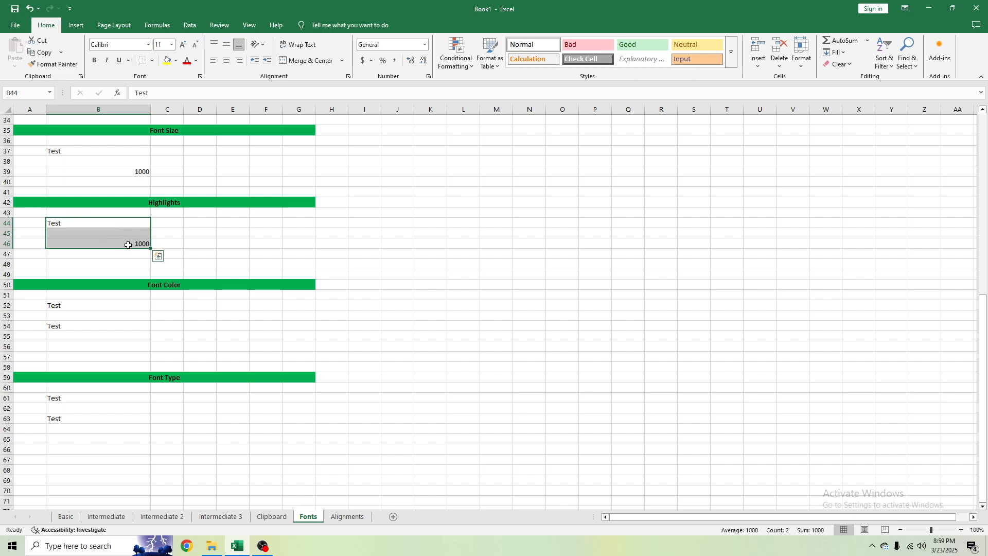
left_click(175, 60)
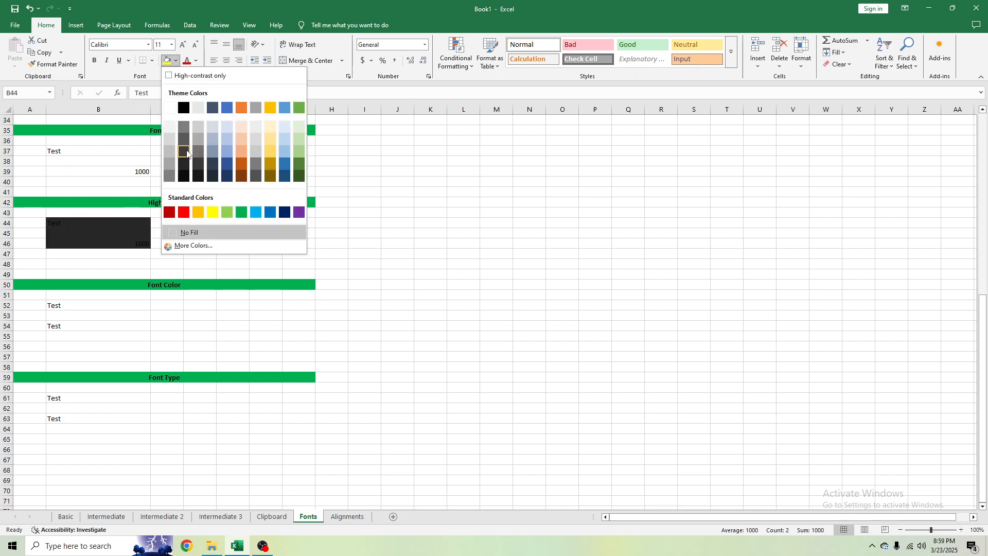
left_click(186, 133)
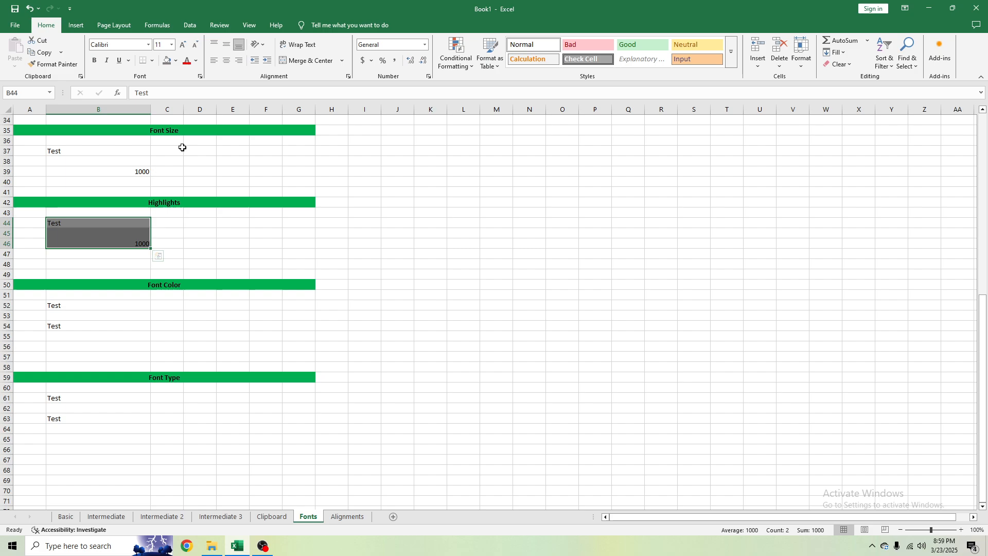
left_click(67, 222)
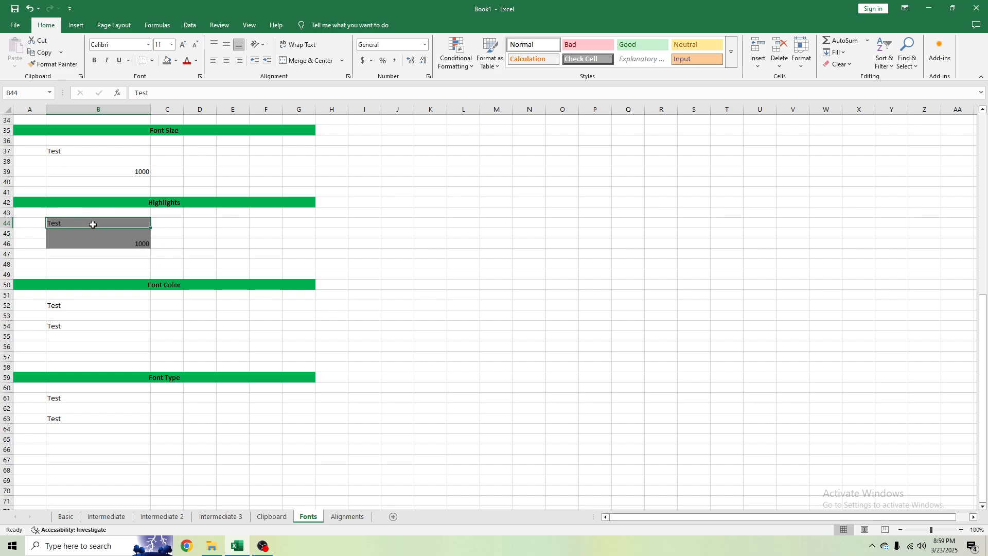
- Highlight the range B44:B46 with the standard yellow fill color
left_click_drag(93, 225, 97, 241)
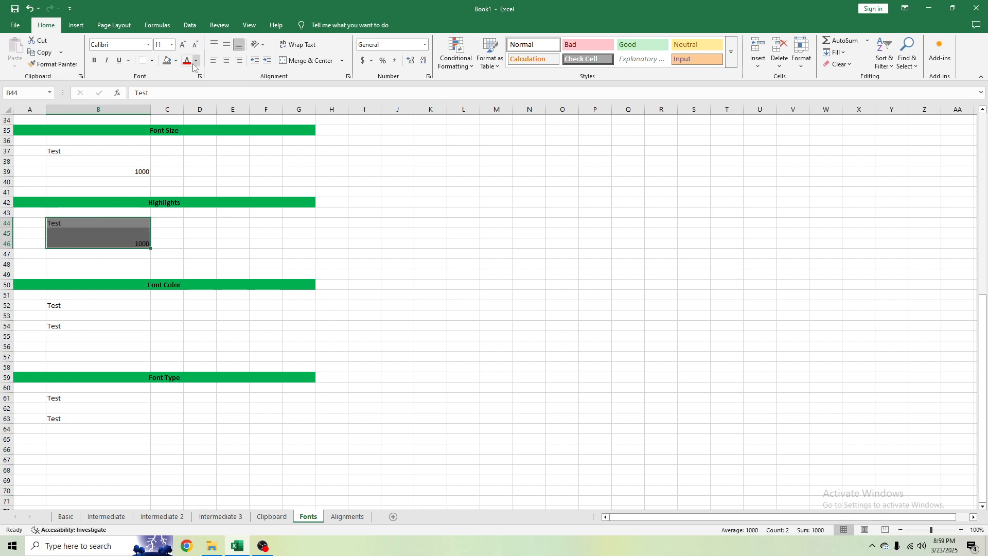
left_click(175, 60)
left_click(211, 215)
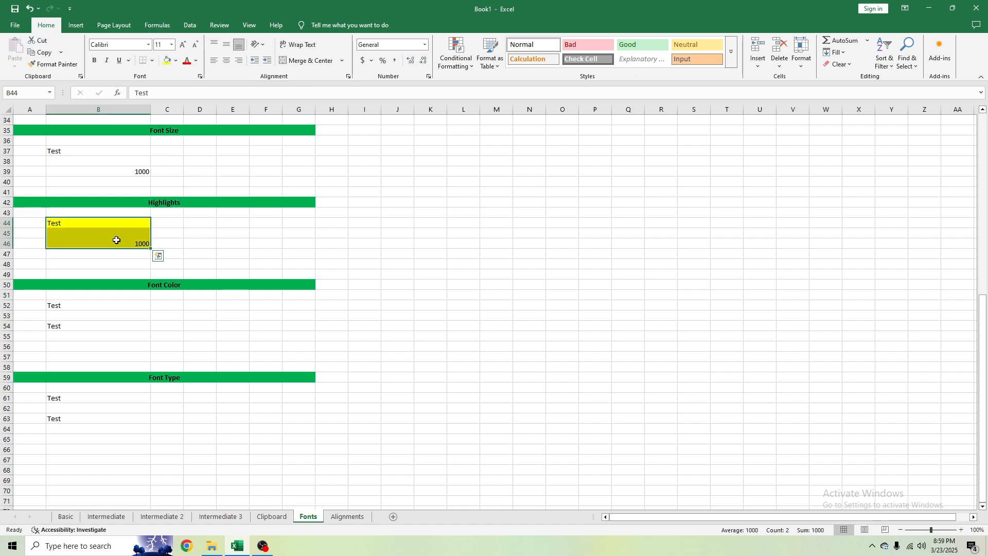
- Open the extended fill color palette for the range B44:B46 and accept the preselected yellow
left_click(108, 234)
mouse_move(99, 223)
left_mouse_down()
mouse_move(100, 249)
mouse_move(102, 239)
left_mouse_up()
left_click(89, 221)
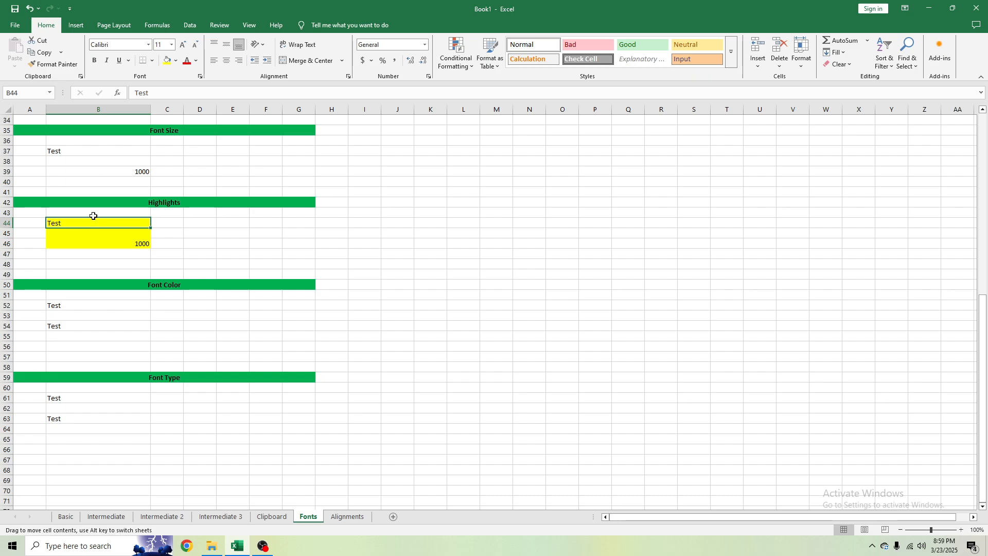
left_click_drag(95, 222, 96, 246)
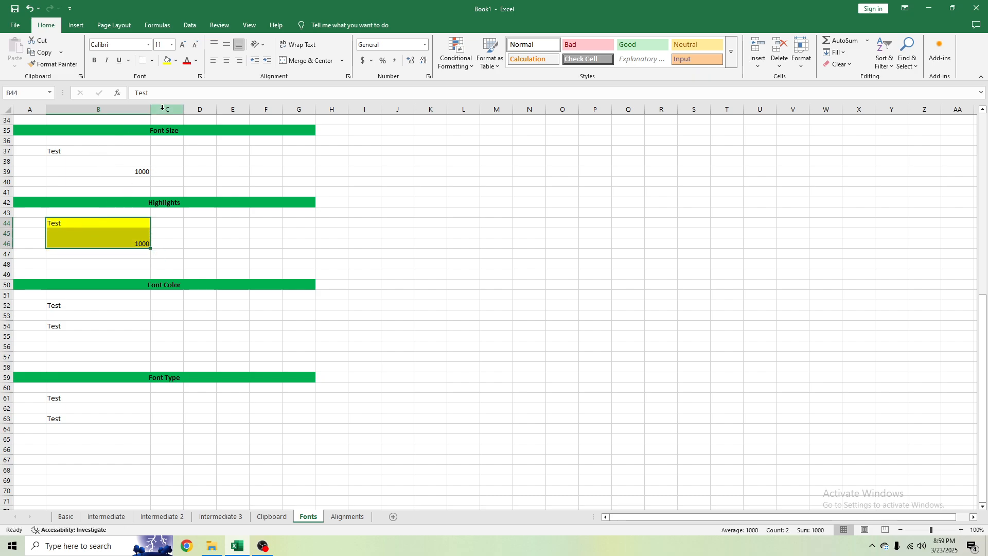
left_click(176, 61)
left_click(201, 245)
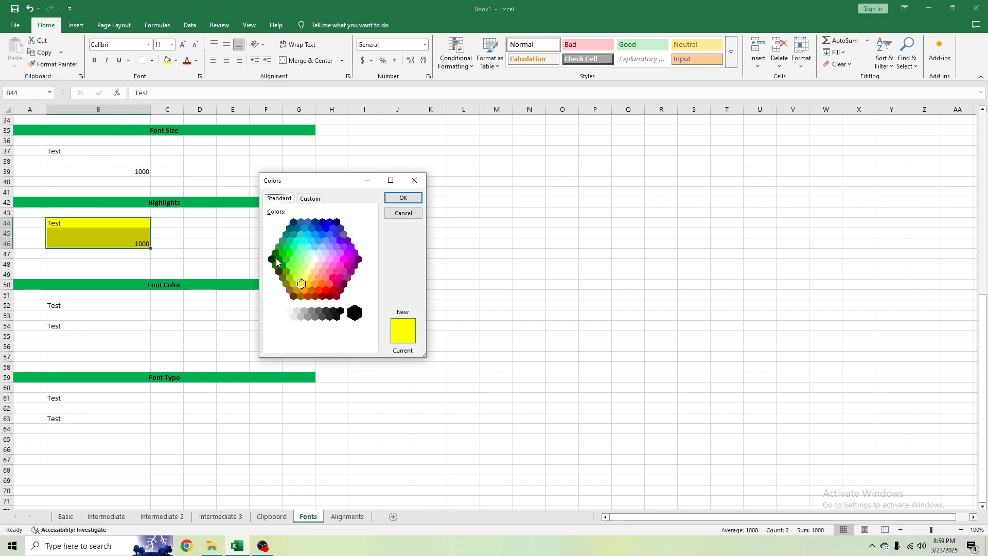
left_click(397, 200)
- Try out various swatches of the extended standard palette as fill for B44:B46, including pink and blue
left_click(177, 61)
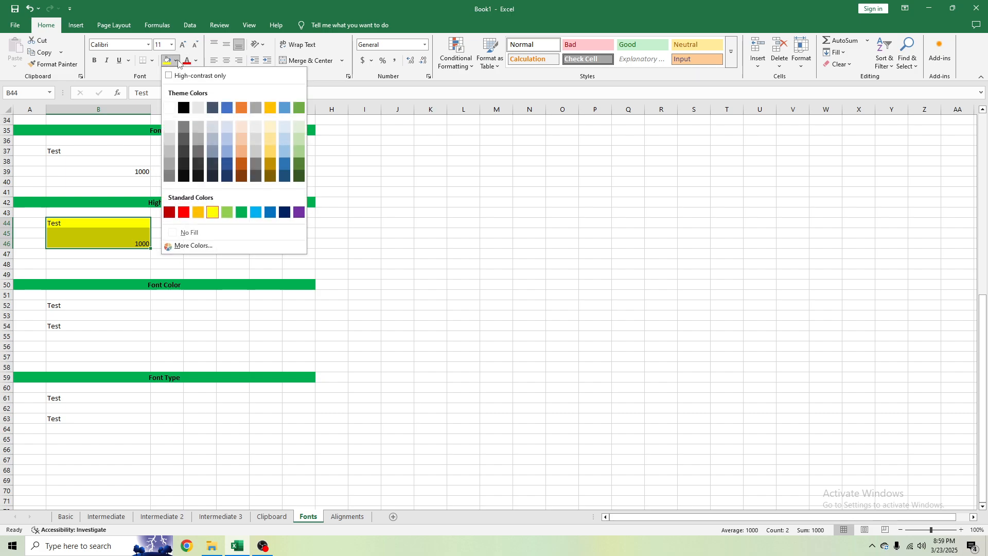
left_click(186, 247)
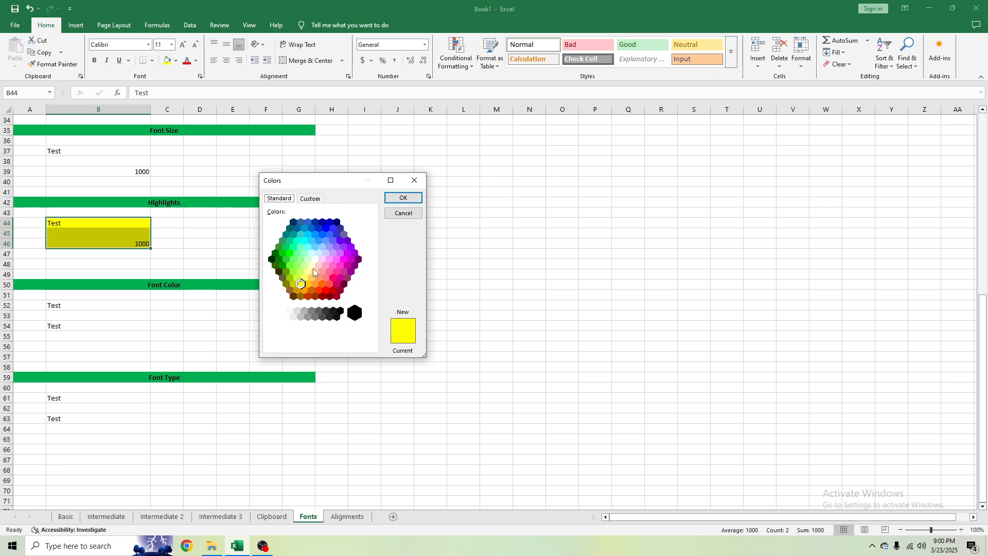
left_click(300, 261)
left_click(319, 233)
left_click(324, 279)
left_click(308, 283)
left_click(301, 236)
left_click(315, 222)
left_click(301, 223)
left_click(297, 253)
left_click(312, 265)
left_click(319, 278)
left_click(328, 242)
left_click(308, 222)
left_click(307, 258)
left_click(311, 265)
left_click(337, 260)
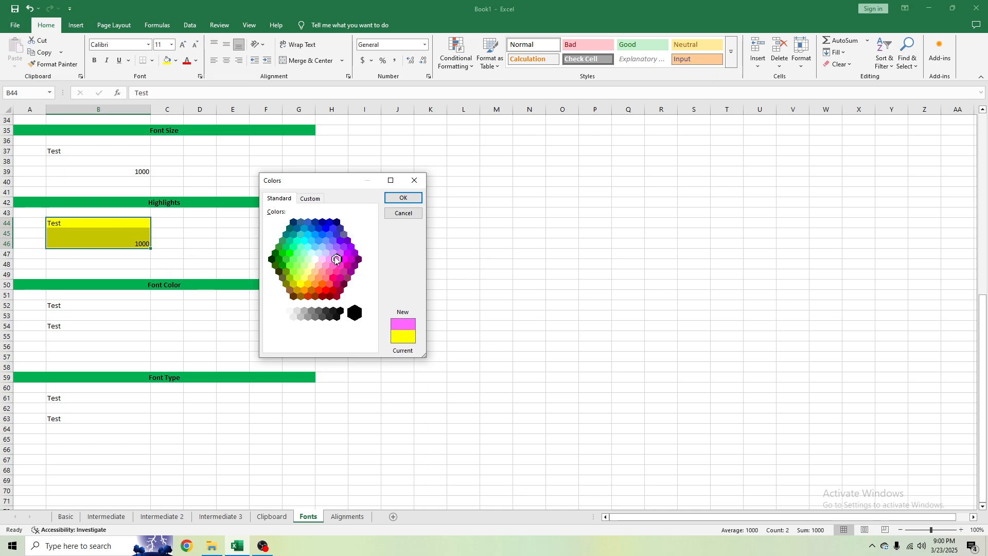
left_click(325, 229)
left_click(301, 235)
left_click(329, 270)
left_click(325, 229)
left_click(313, 273)
left_click(337, 272)
left_click(326, 229)
- Experiment with custom fill colors for B44:B46 through the spectrum, brightness and RGB values, and discard the selection
left_click(310, 201)
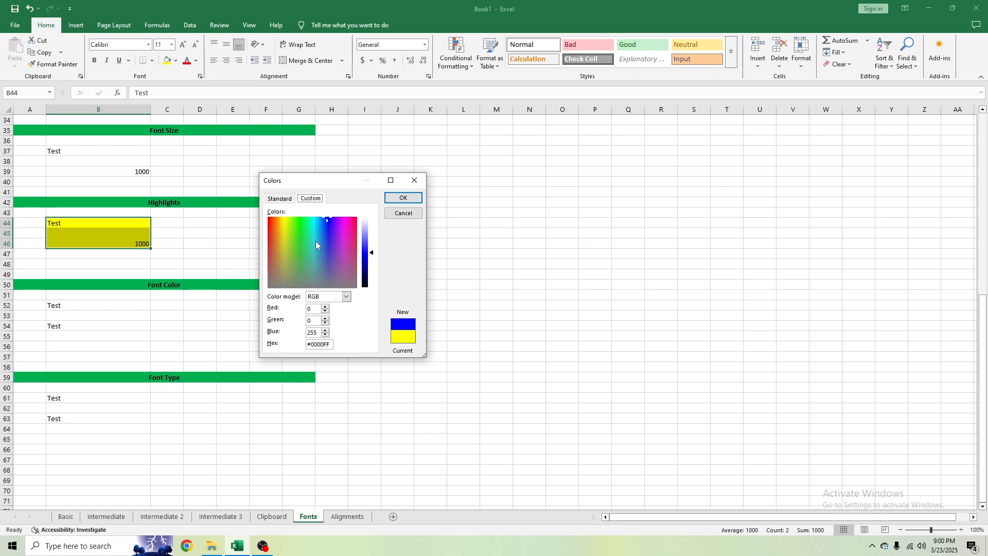
mouse_move(308, 245)
left_mouse_down()
mouse_move(324, 240)
mouse_move(308, 255)
mouse_move(335, 240)
mouse_move(298, 229)
mouse_move(309, 258)
mouse_move(316, 230)
mouse_move(289, 252)
mouse_move(324, 243)
mouse_move(294, 258)
left_mouse_up()
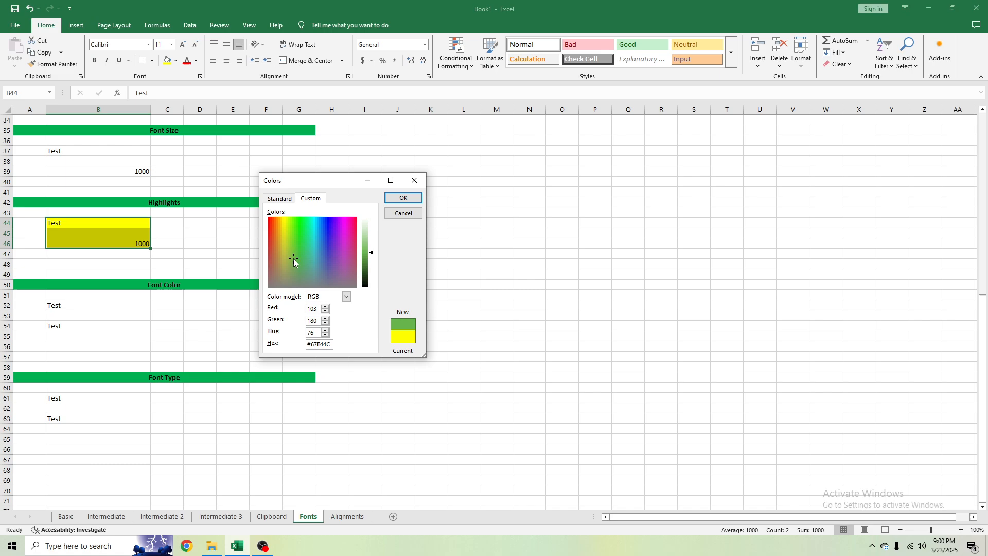
left_click(318, 320)
left_click(324, 323)
left_click_drag(318, 333, 296, 334)
left_click_drag(291, 278, 372, 245)
left_click(289, 197)
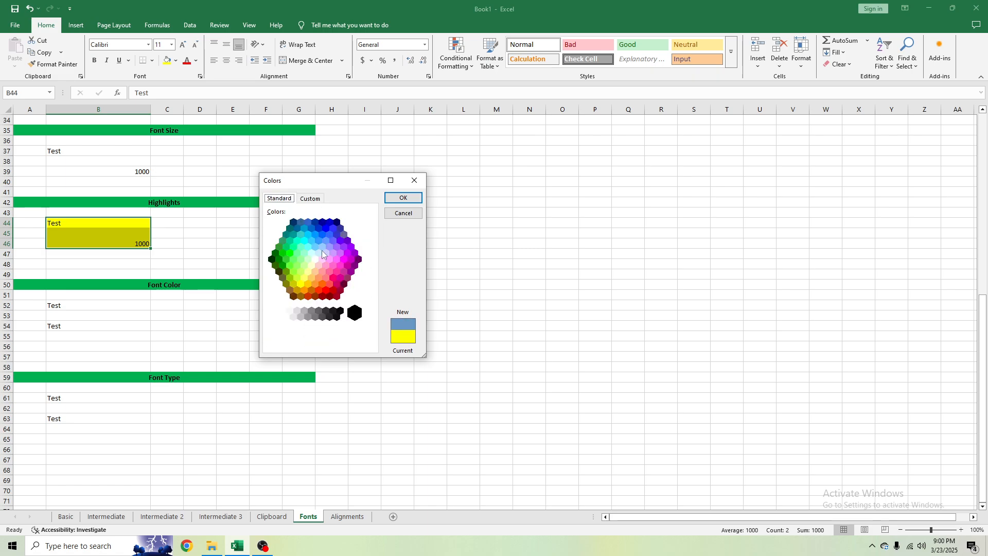
left_click(399, 215)
- Display the fill color choices for the range B44:B45 and dismiss them without choosing one
left_click(84, 257)
left_click_drag(91, 224, 94, 234)
left_click(176, 60)
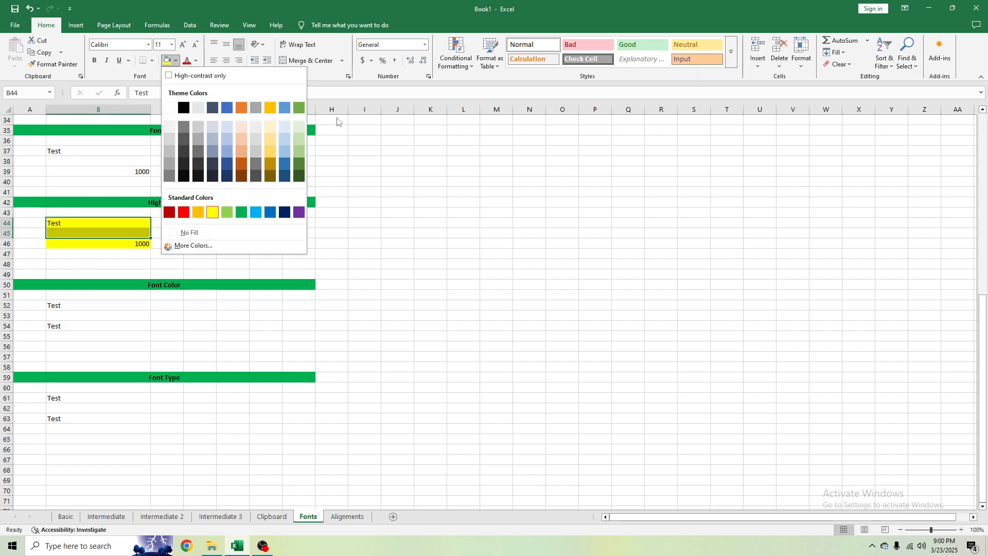
left_click(114, 308)
- Compare the Text Color section in row 26 with the Font Color section in row 50 and its sample cells
scroll(114, 308, "down", 3)
scroll(108, 323, "up", 9)
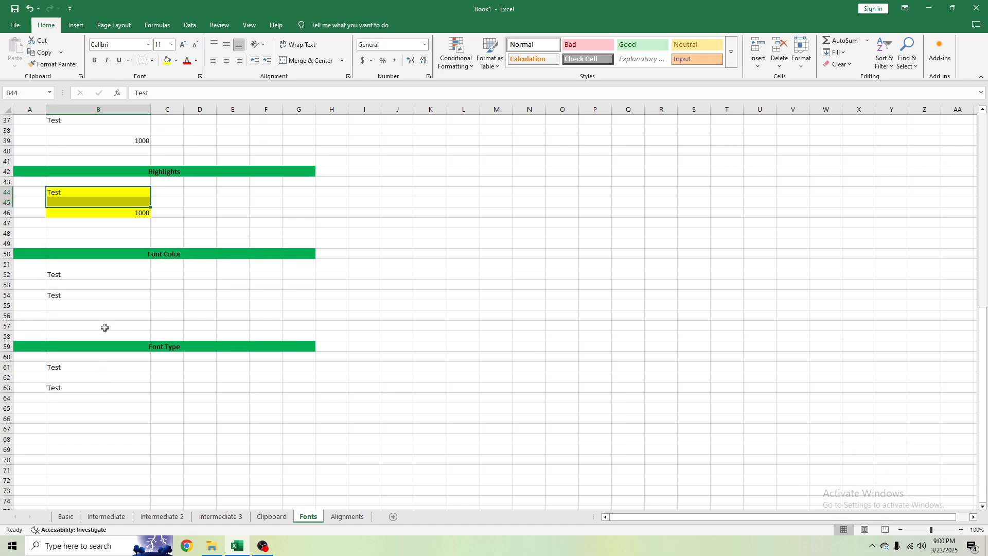
left_click(161, 222)
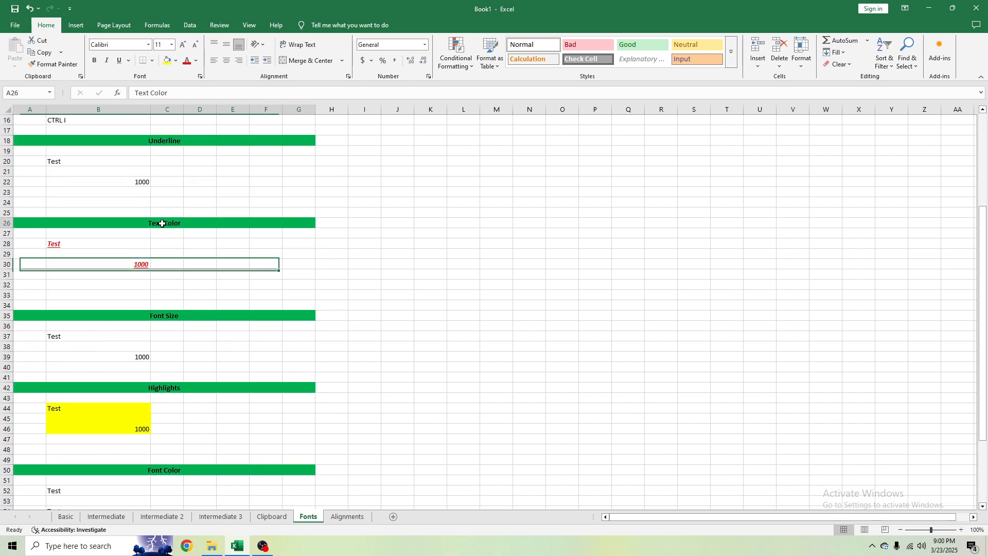
scroll(159, 310, "down", 8)
left_click(126, 226)
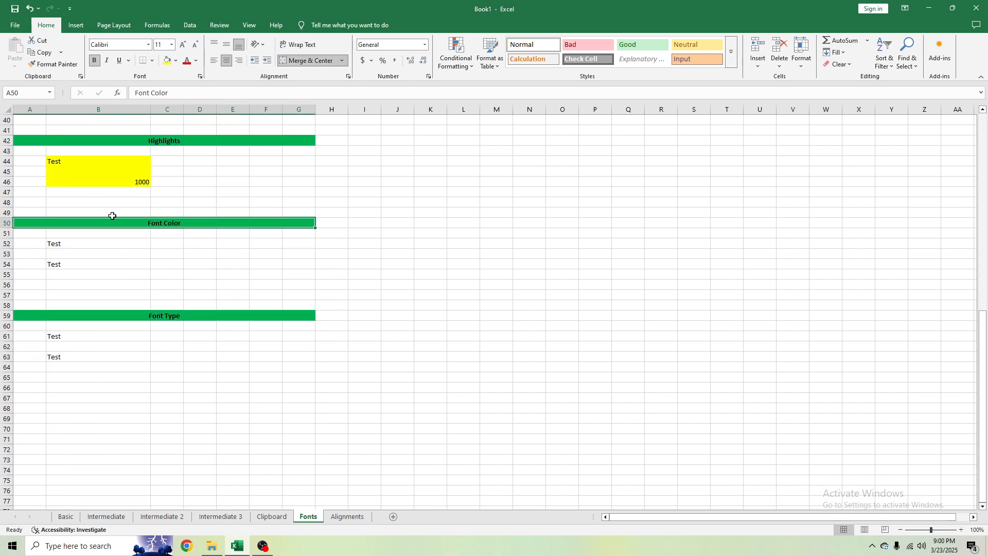
left_click_drag(108, 245, 108, 264)
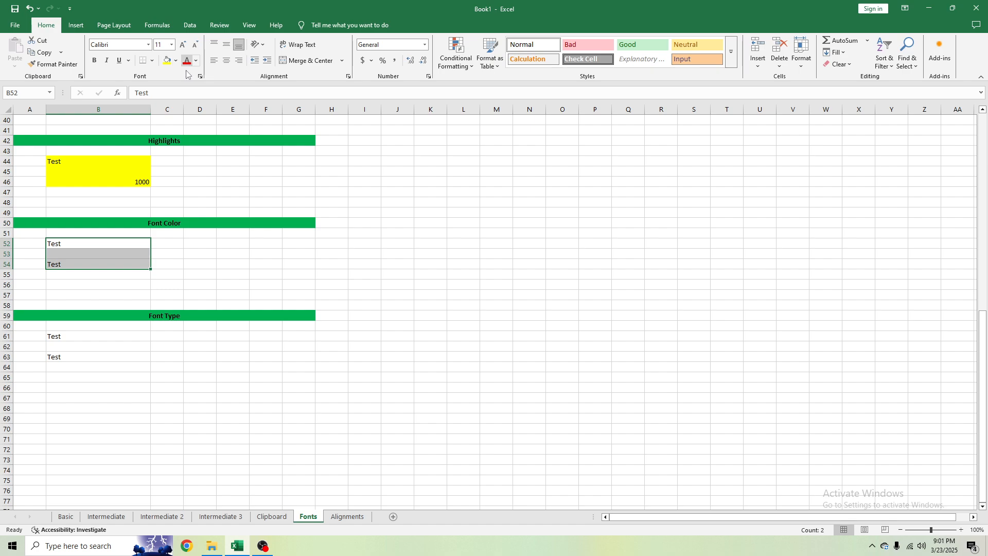
- Insert six blank rows above the Font Color heading in row 50, and undo the insertion
left_click_drag(6, 223, 7, 278)
right_click(8, 278)
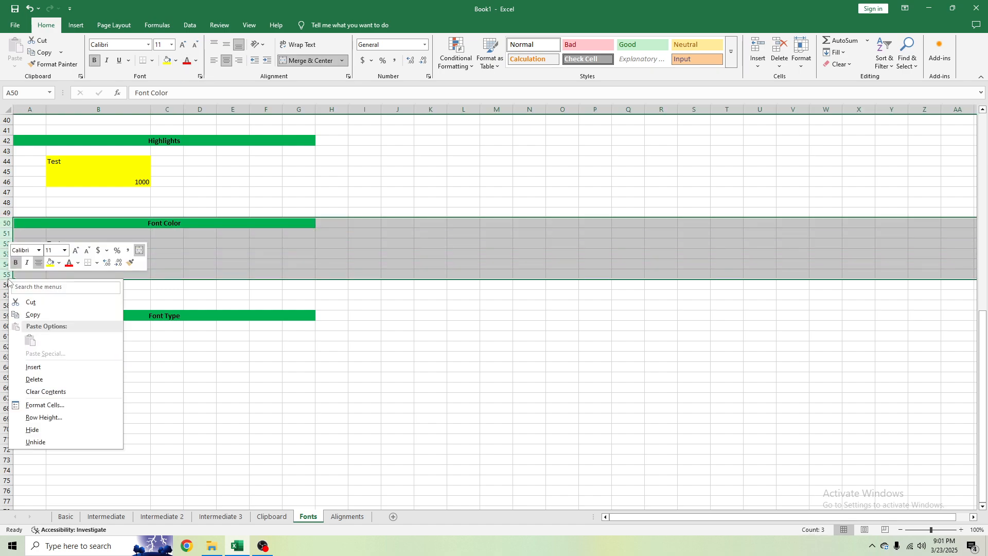
left_click(33, 367)
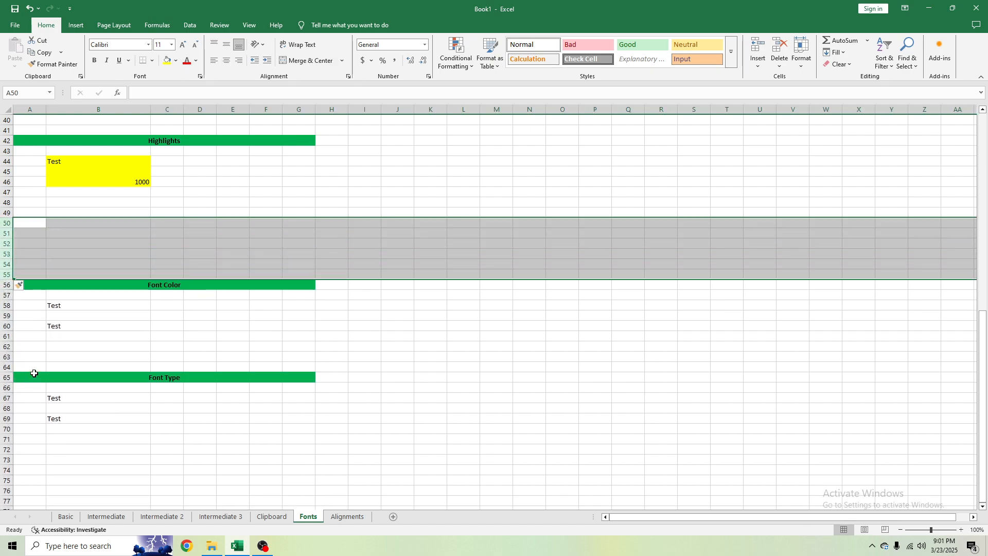
key("ctrl+z")
- Delete rows 50 to 55 containing the redundant Font Color section
right_click(11, 225)
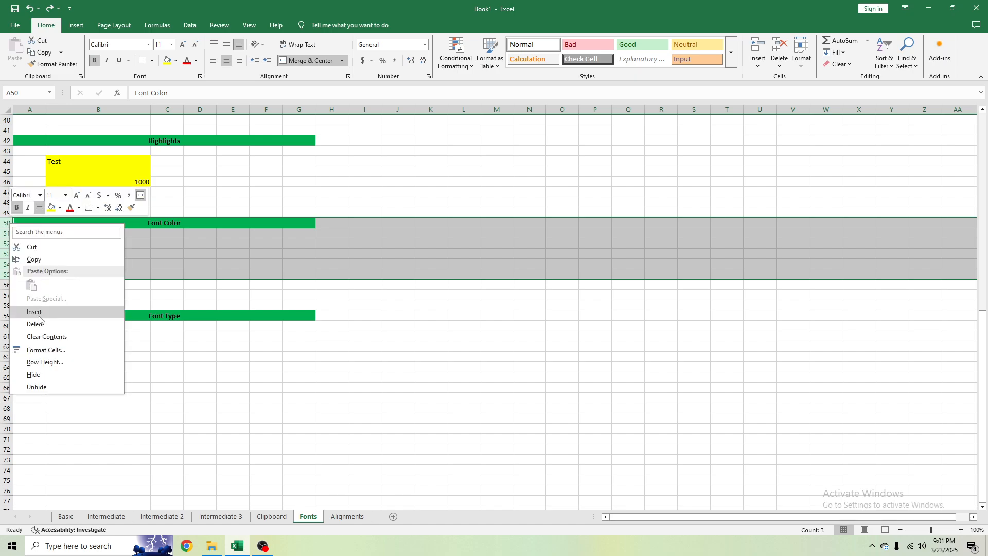
left_click(36, 324)
left_click(240, 324)
scroll(122, 280, "up", 3)
scroll(95, 289, "down", 4)
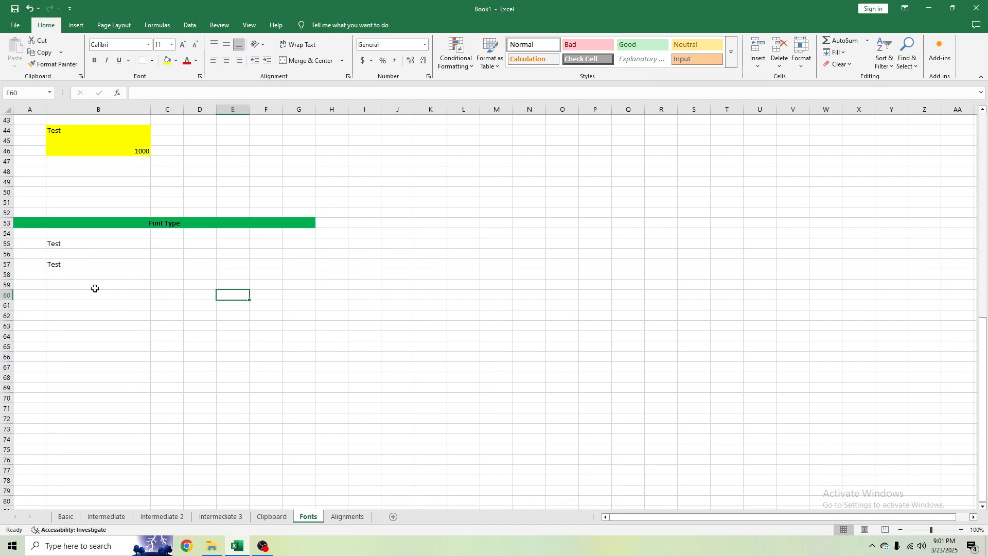
- Show which font is assigned to the Font Type heading in row 53 without changing it
double_click(40, 220)
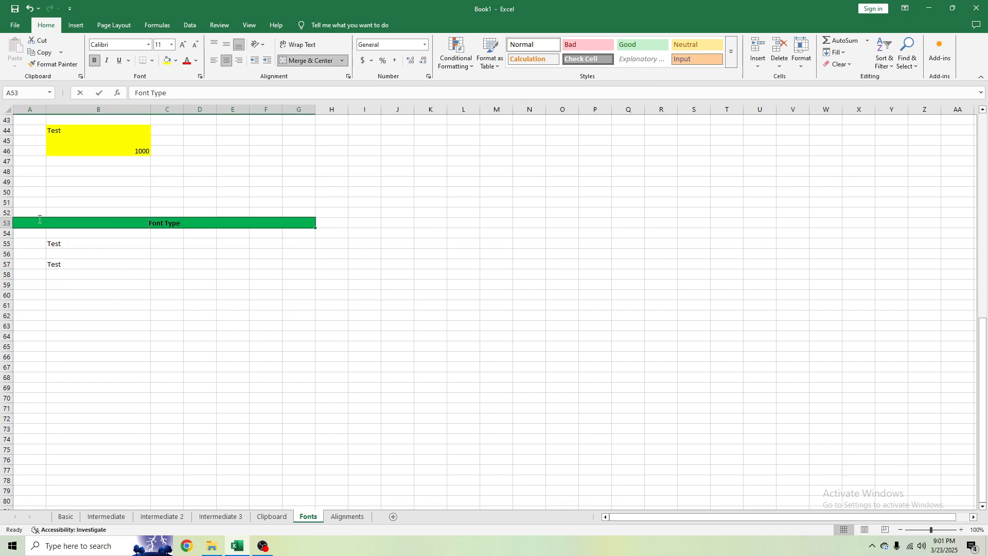
left_click(98, 247)
left_click(37, 221)
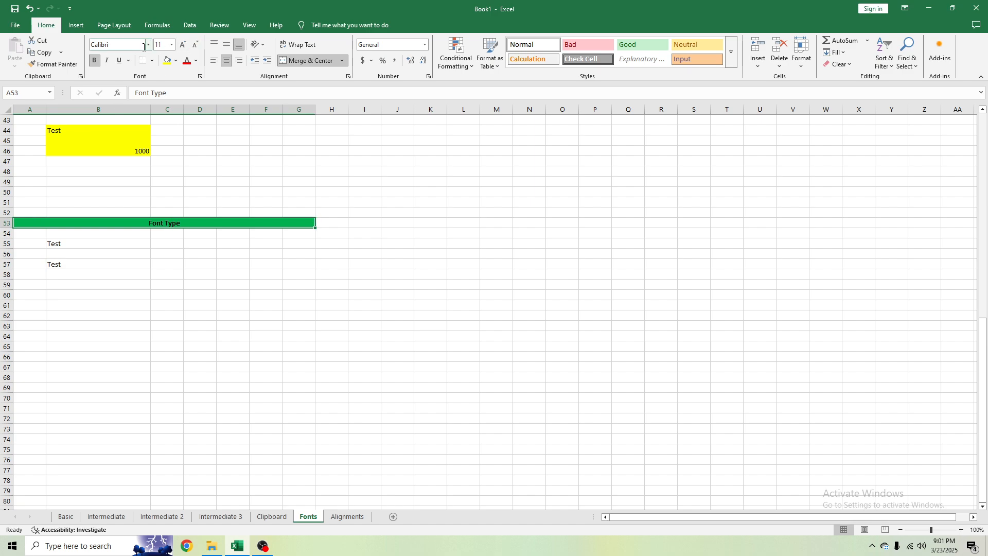
left_click(119, 46)
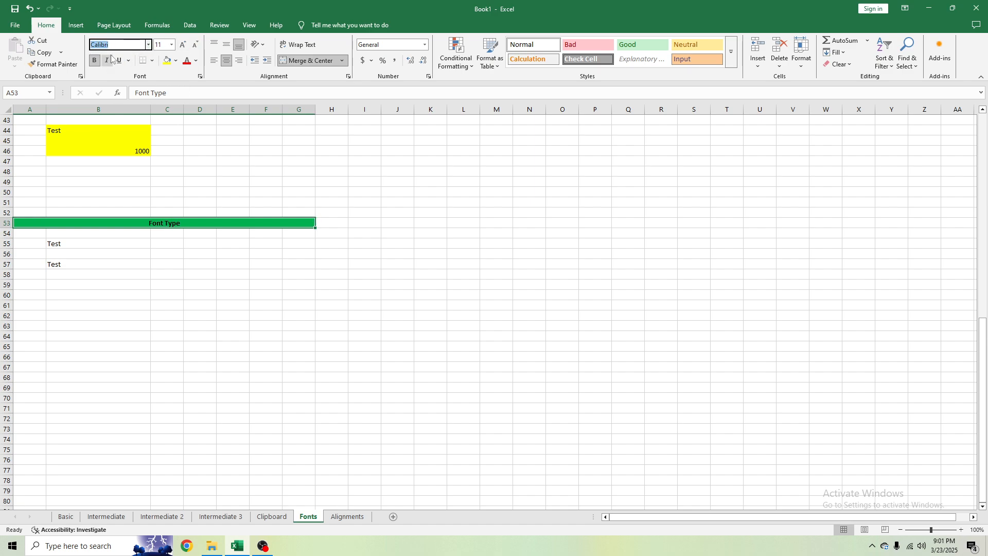
left_click(146, 215)
left_click(148, 221)
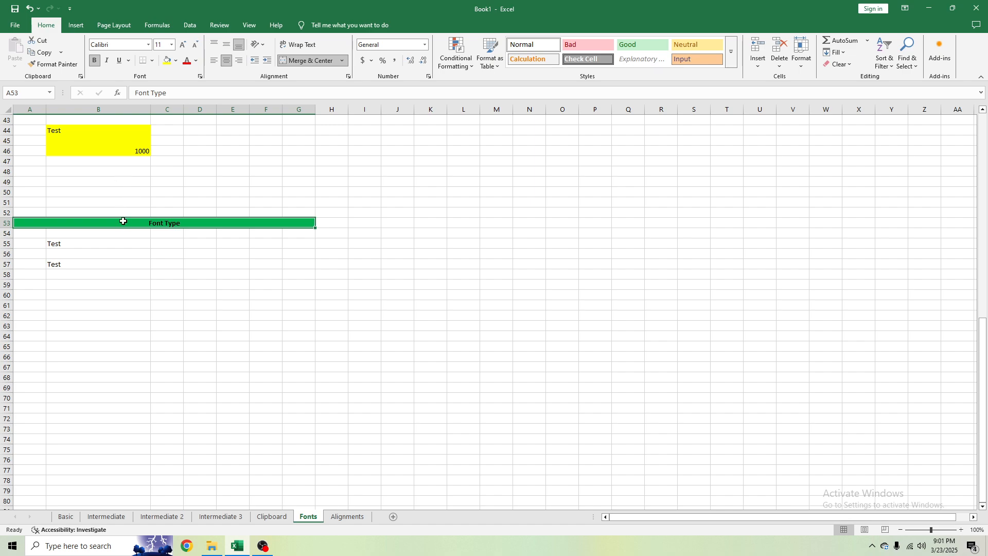
- Preview various fonts from the full font list on the sample text in B55 and set its font to Arial
left_click(121, 244)
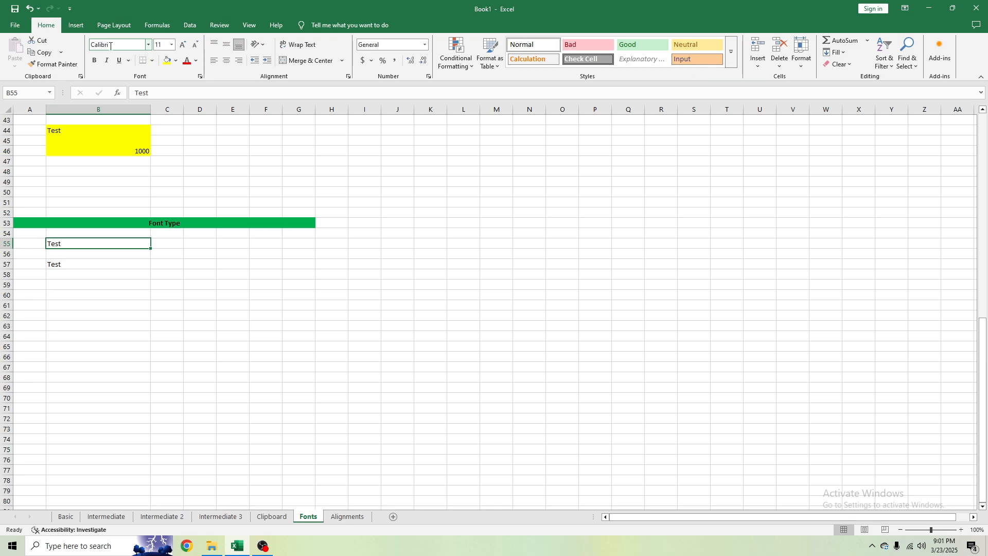
left_click(149, 45)
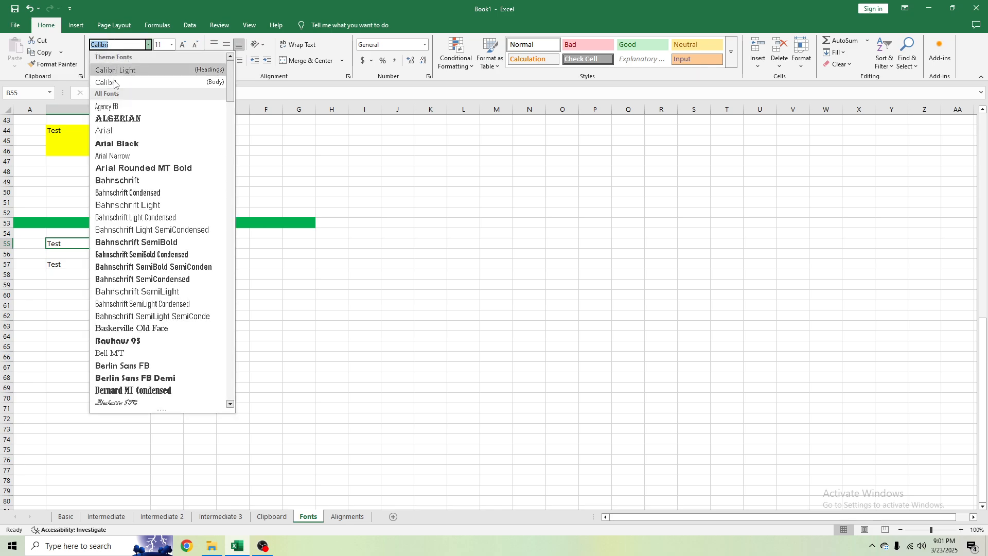
scroll(135, 134, "down", 8)
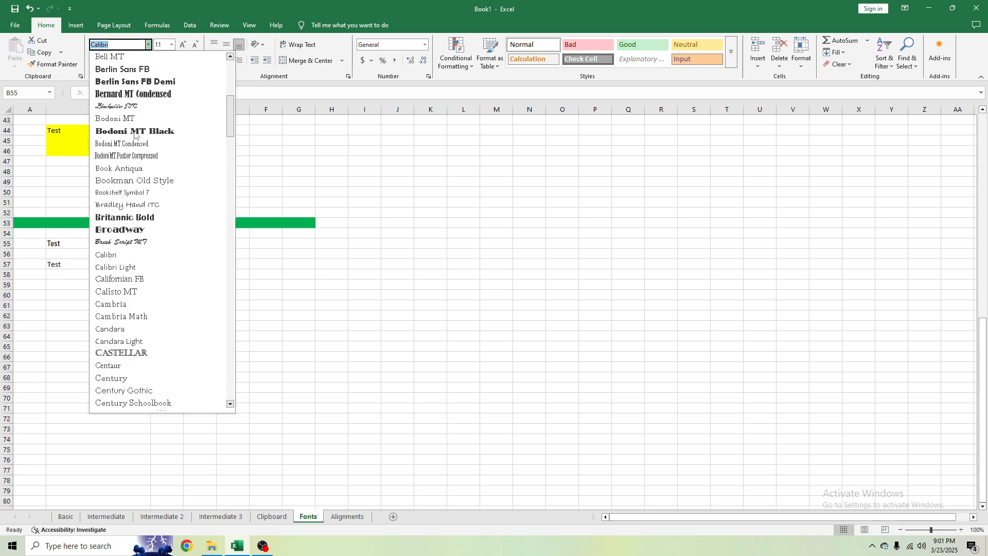
scroll(135, 134, "down", 10)
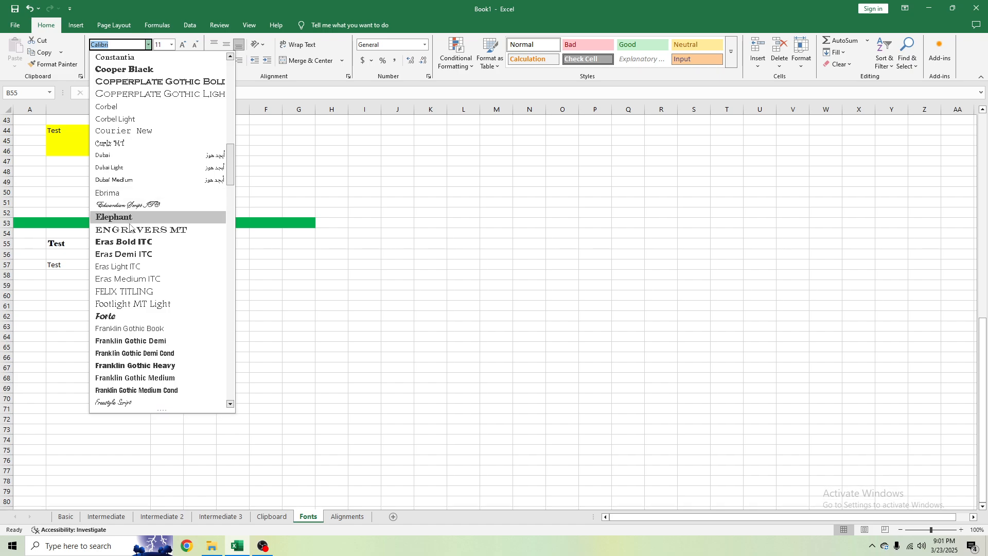
scroll(129, 254, "down", 12)
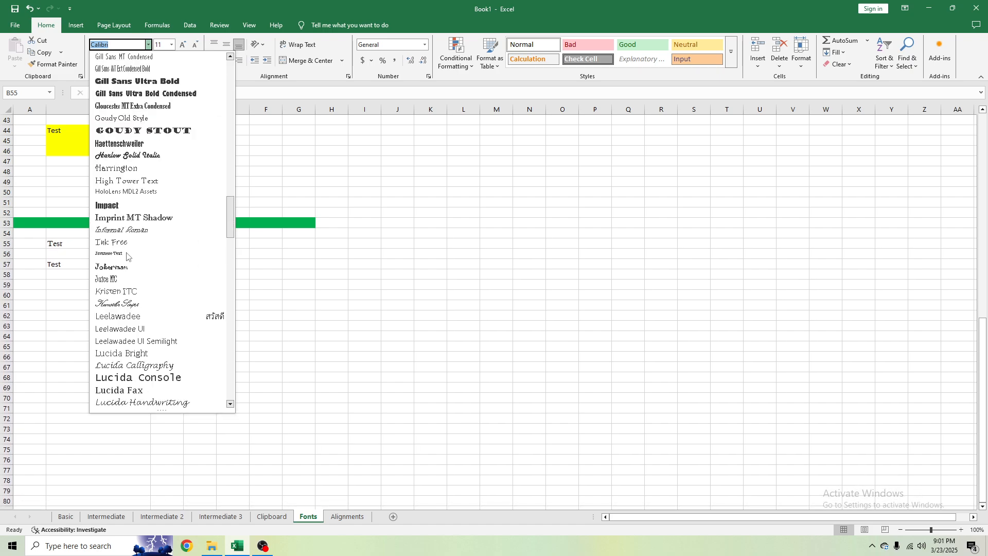
scroll(149, 249, "down", 4)
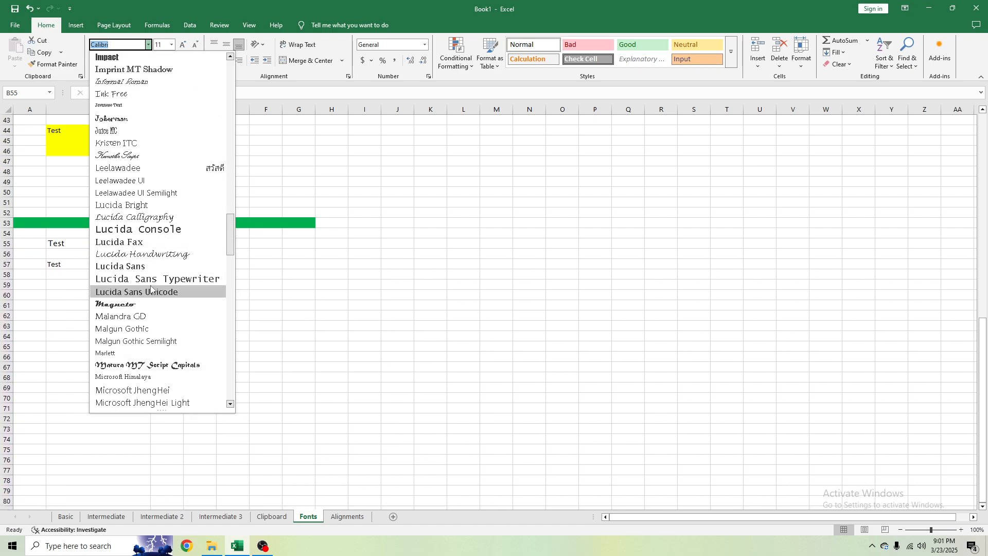
scroll(151, 288, "down", 1)
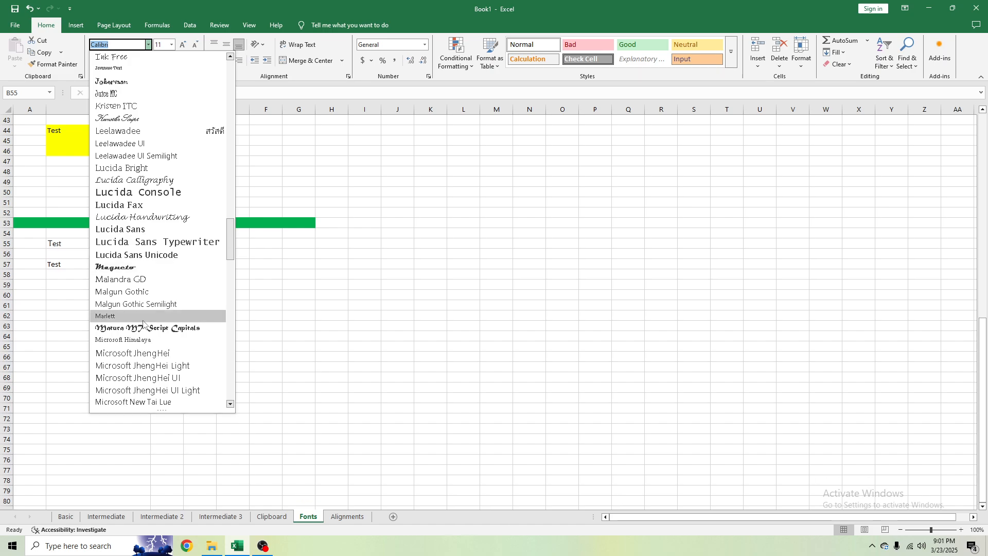
scroll(147, 289, "down", 16)
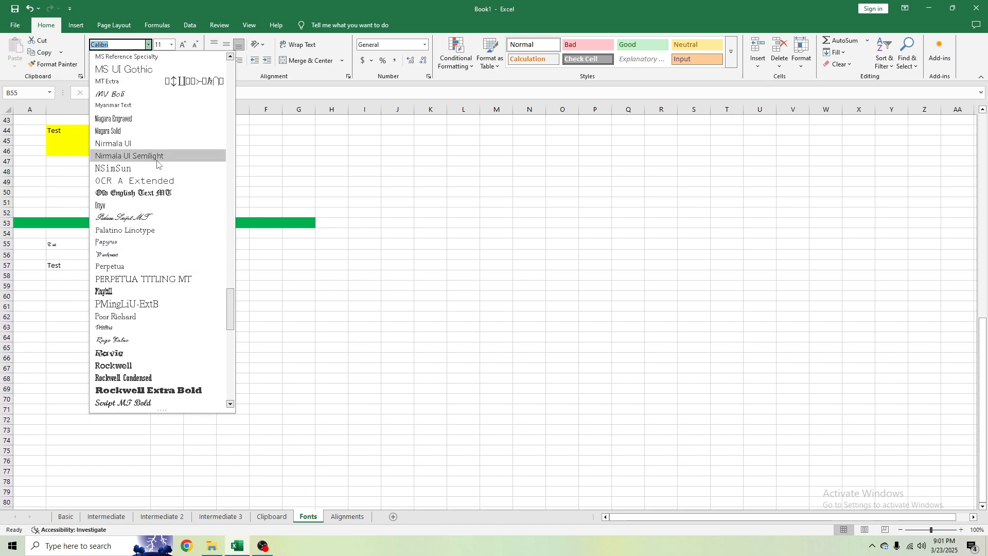
scroll(141, 231, "down", 6)
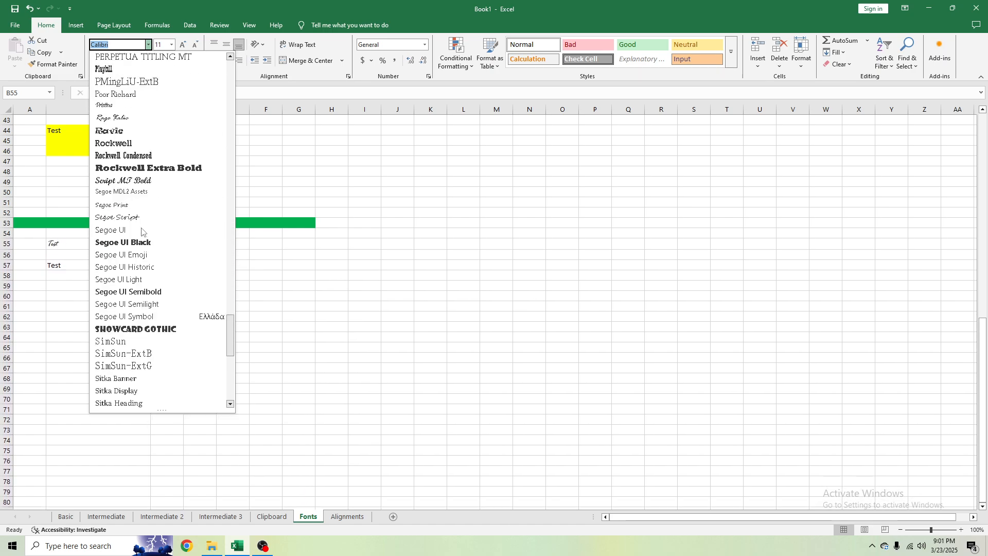
scroll(147, 242, "down", 10)
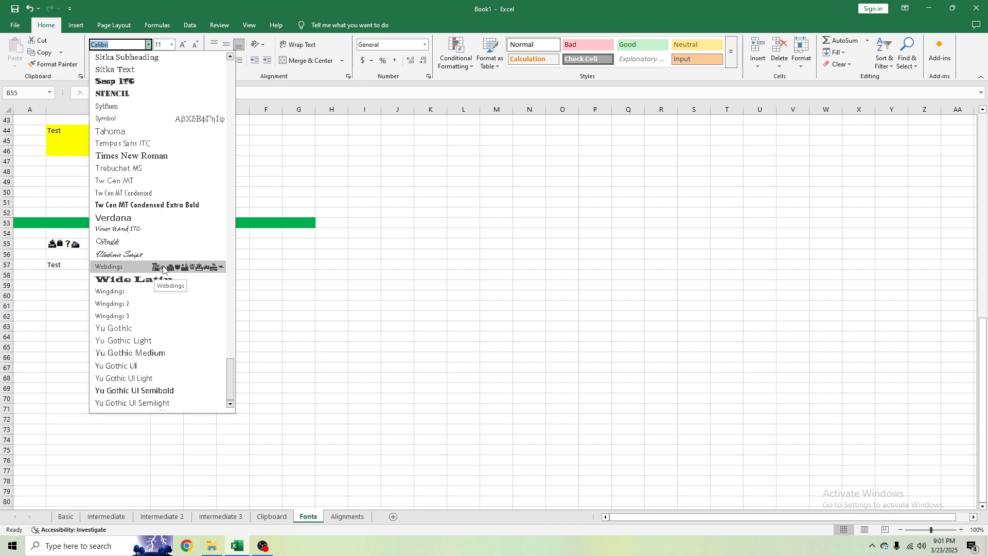
scroll(164, 273, "up", 20)
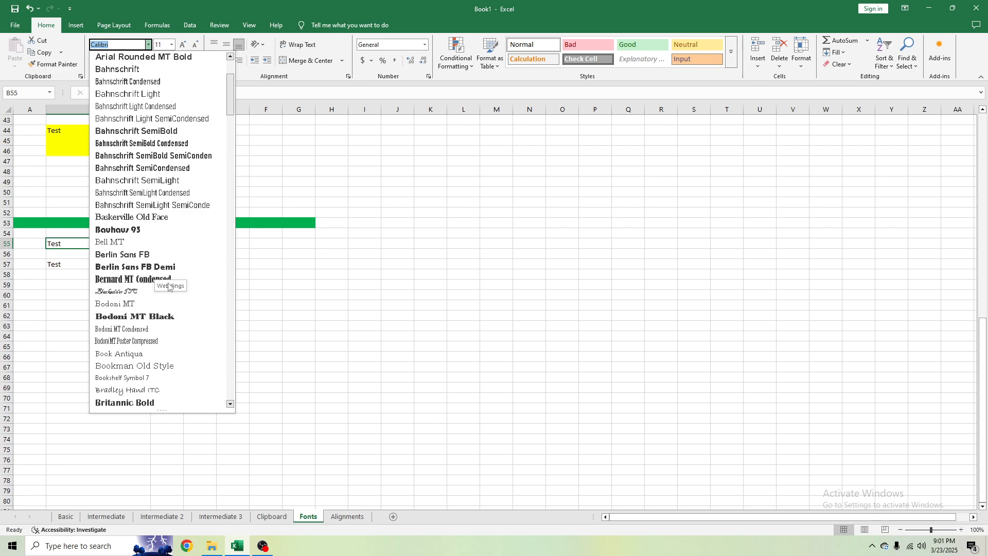
scroll(169, 287, "up", 3)
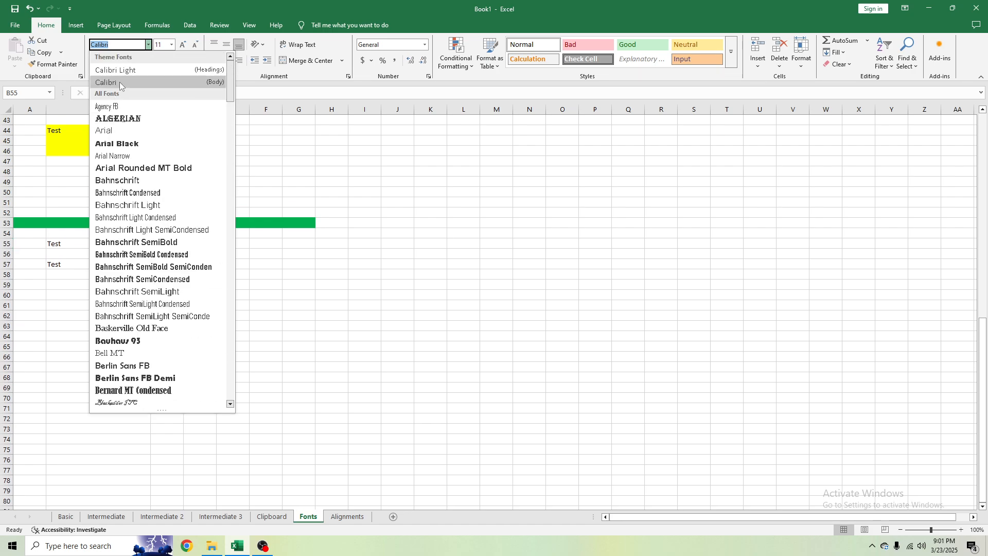
left_click(120, 131)
left_click(85, 264)
left_click(72, 243)
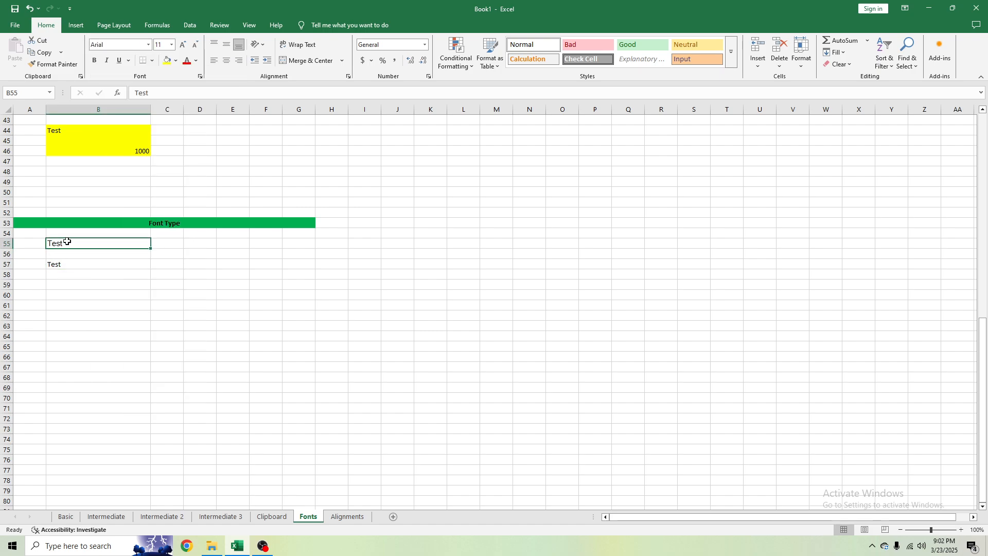
- Set the font of the sample text in B55 to Calibri
left_click(148, 44)
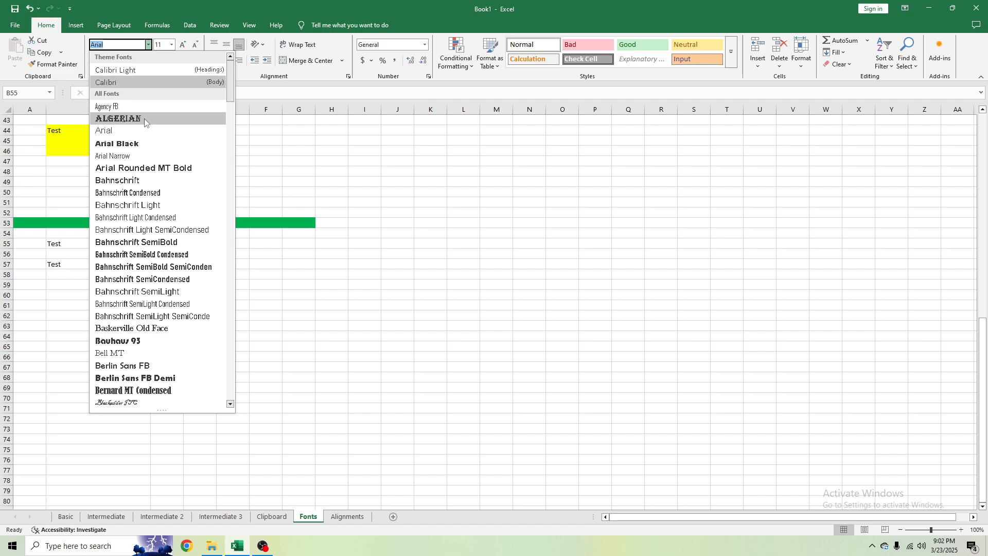
left_click(118, 86)
left_click(52, 254)
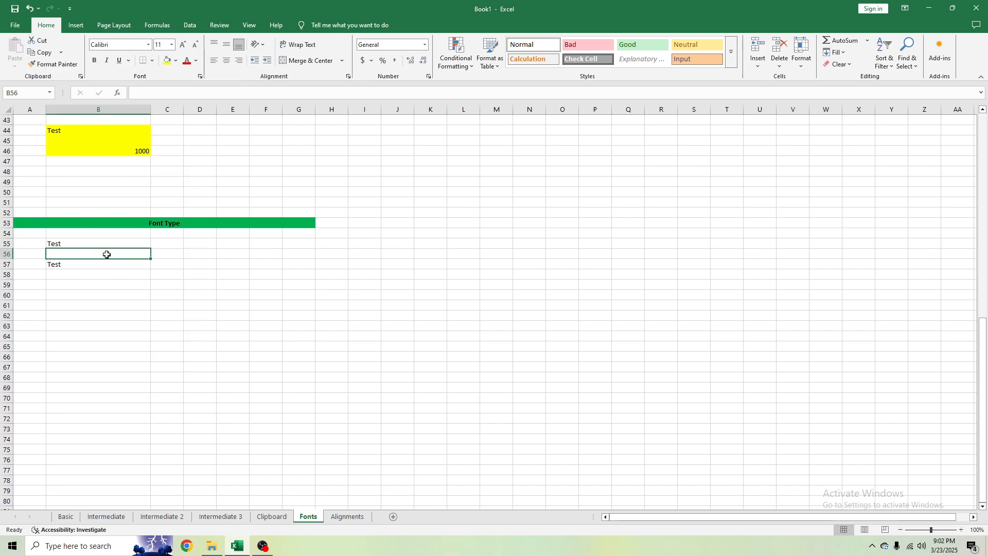
left_click(148, 44)
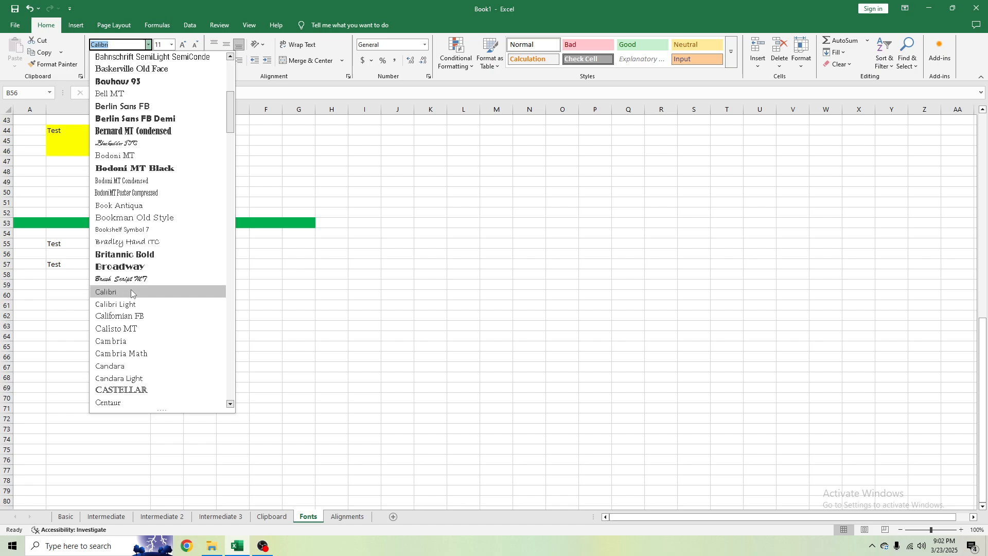
left_click(125, 235)
left_click(128, 240)
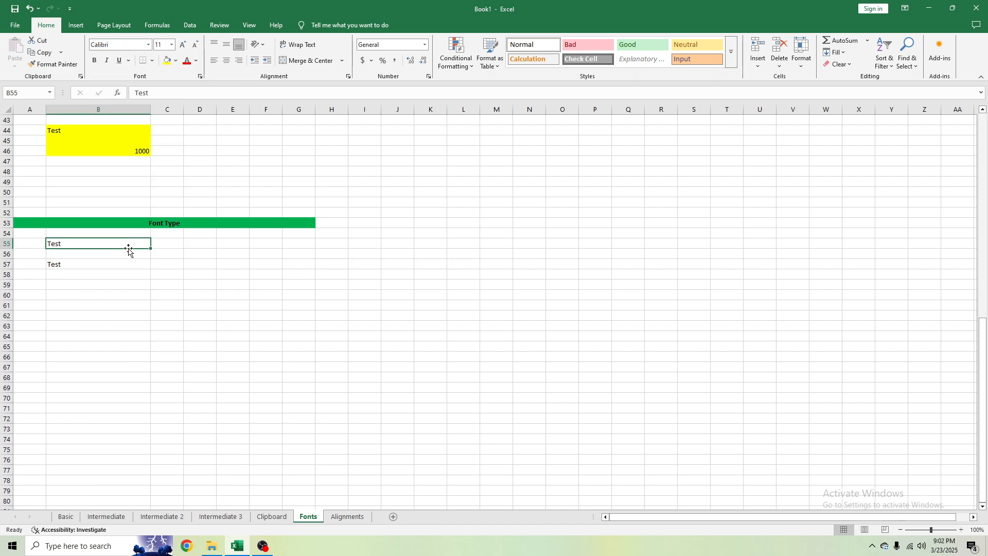
left_click(148, 263)
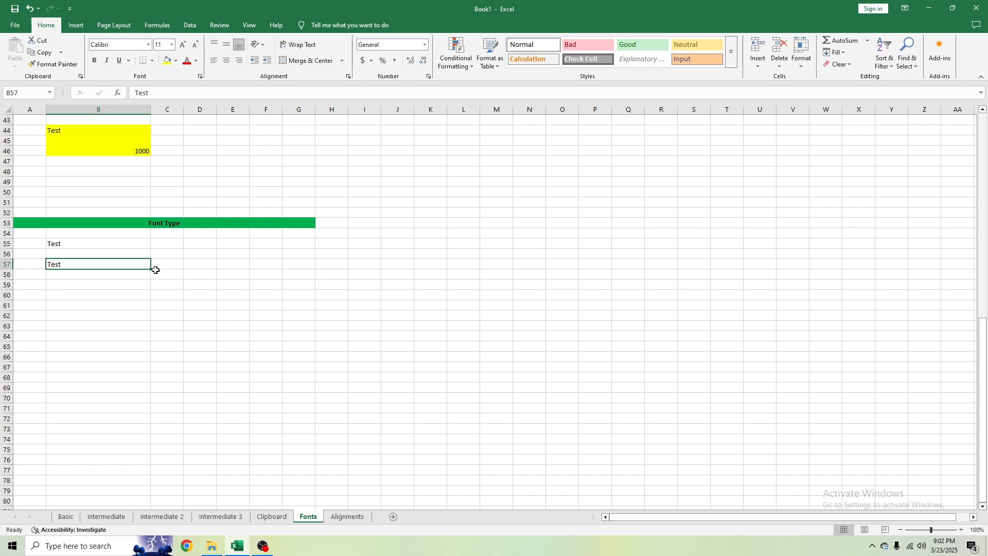
- Copy the Font Type heading from row 53 to row 61 and retitle the copy BORDERS
left_click(137, 221)
key("ctrl+c")
left_click(28, 306)
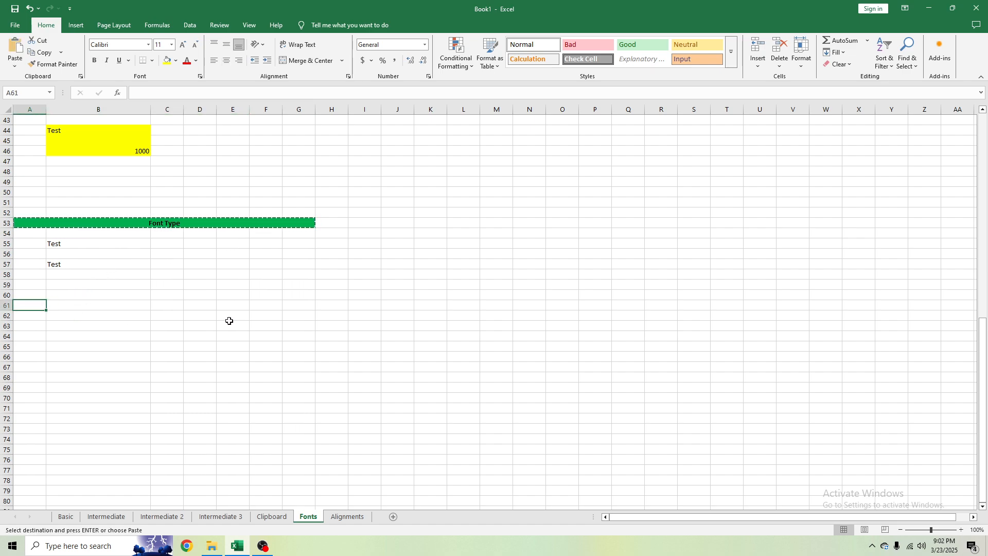
key("ctrl+v")
double_click(172, 308)
double_click(172, 308)
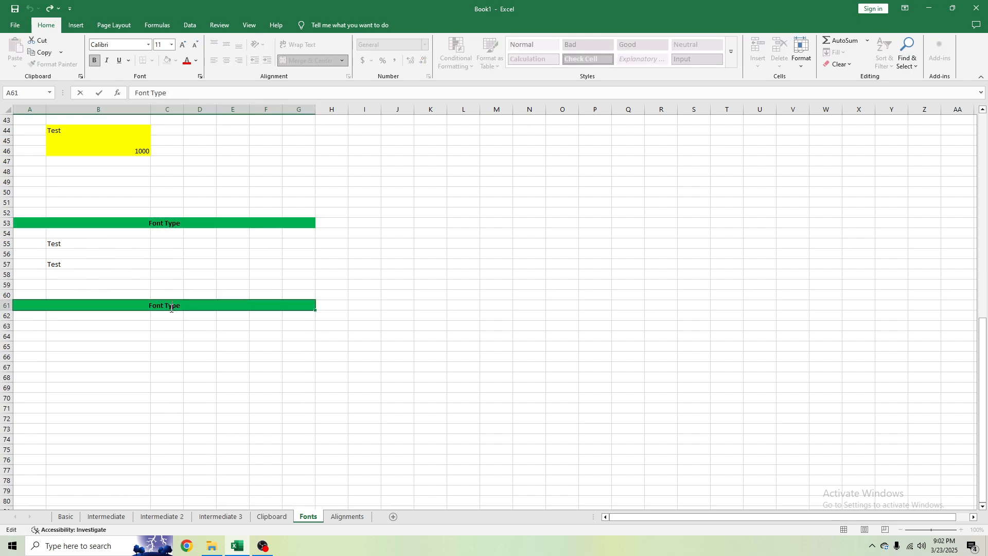
triple_click(172, 308)
type("BORDERS")
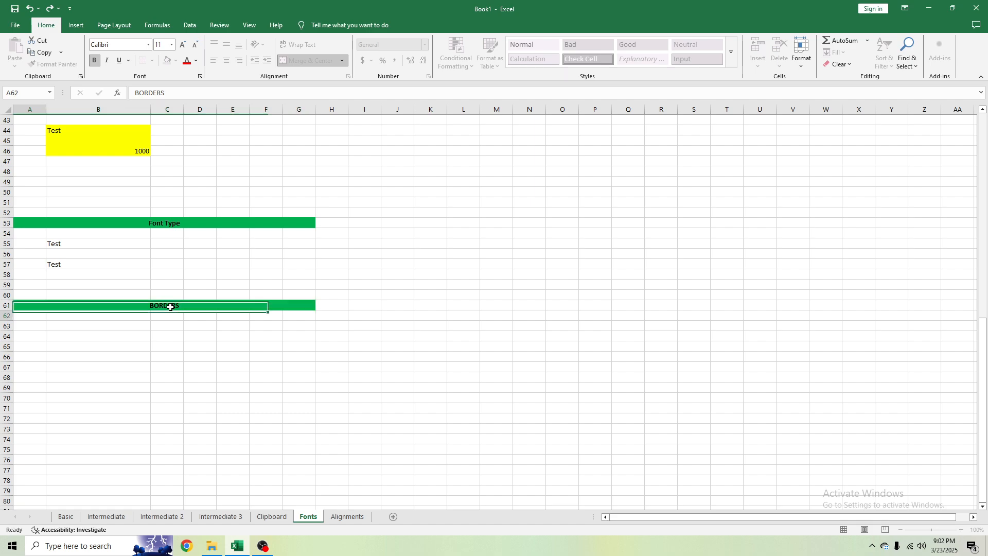
key("Return")
- Copy the sample text in B55:B57 to B64:B66 under the BORDERS heading
left_click_drag(115, 244, 114, 265)
key("ctrl+c")
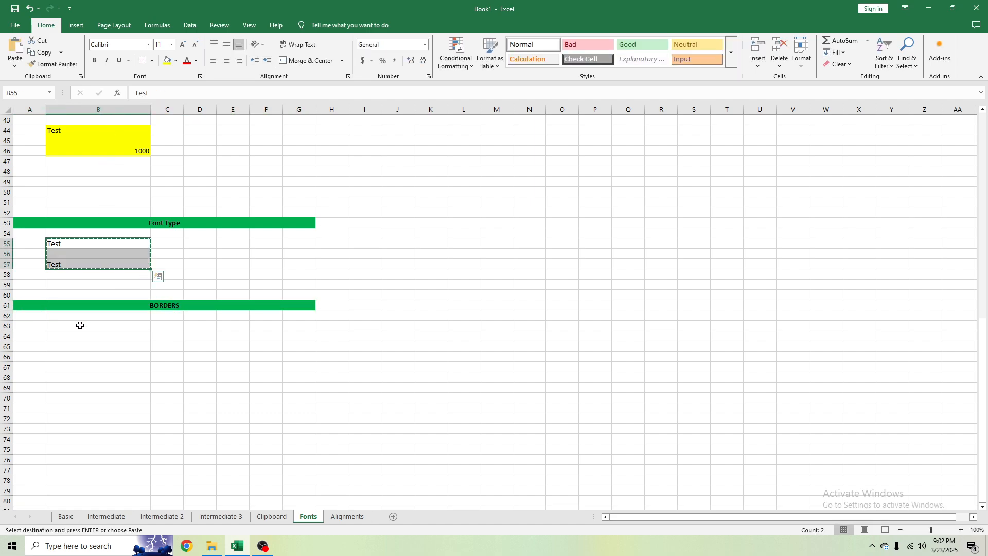
left_click(81, 335)
key("Return")
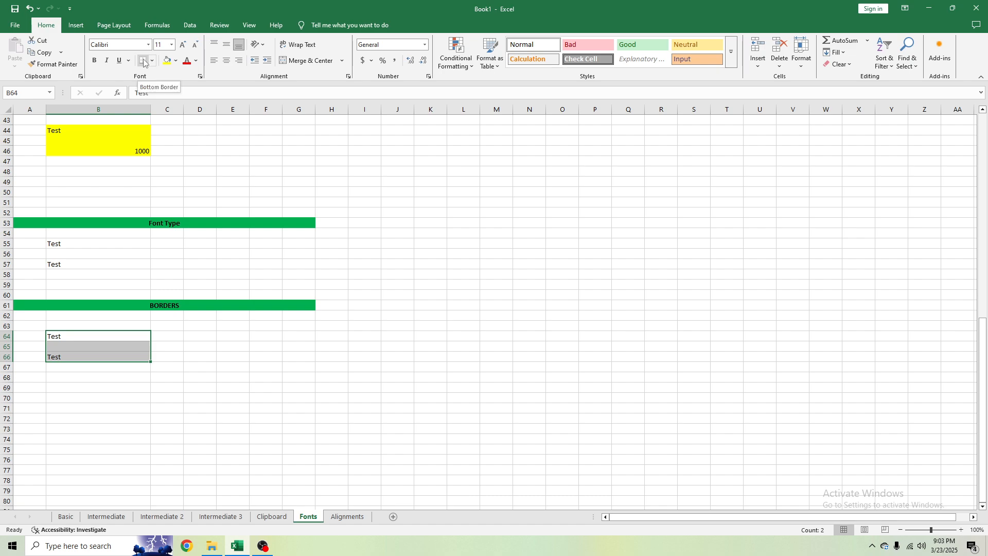
- Apply All Borders to the sample text cell B66
left_click(142, 62)
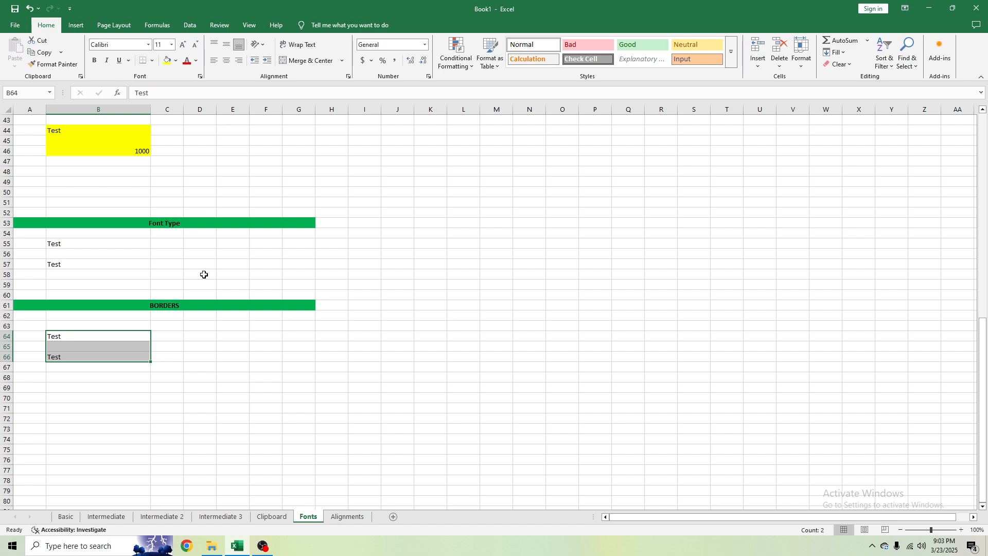
left_click(195, 388)
left_click(117, 360)
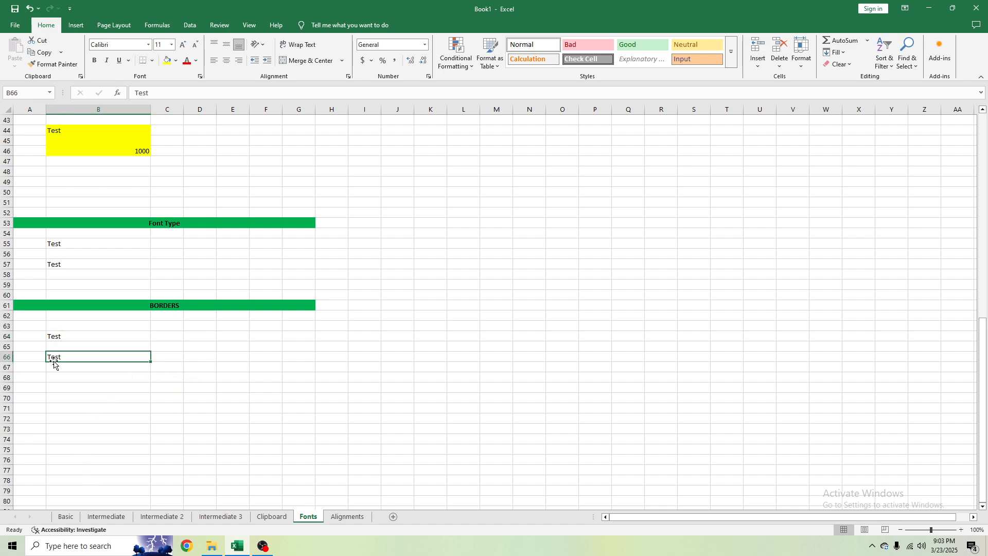
scroll(50, 361, "up", 2)
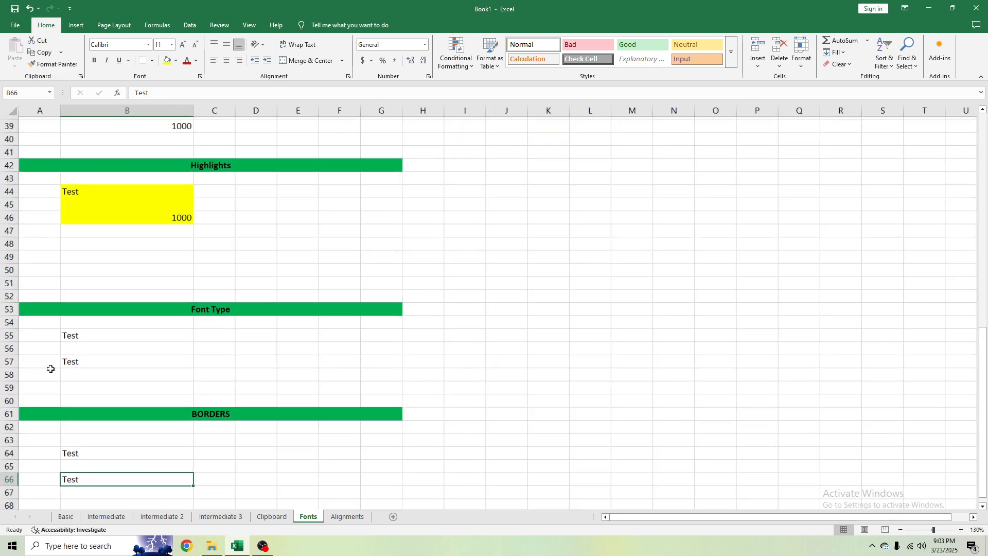
scroll(50, 370, "down", 6)
left_click(116, 312)
left_click(103, 249)
left_click(107, 259)
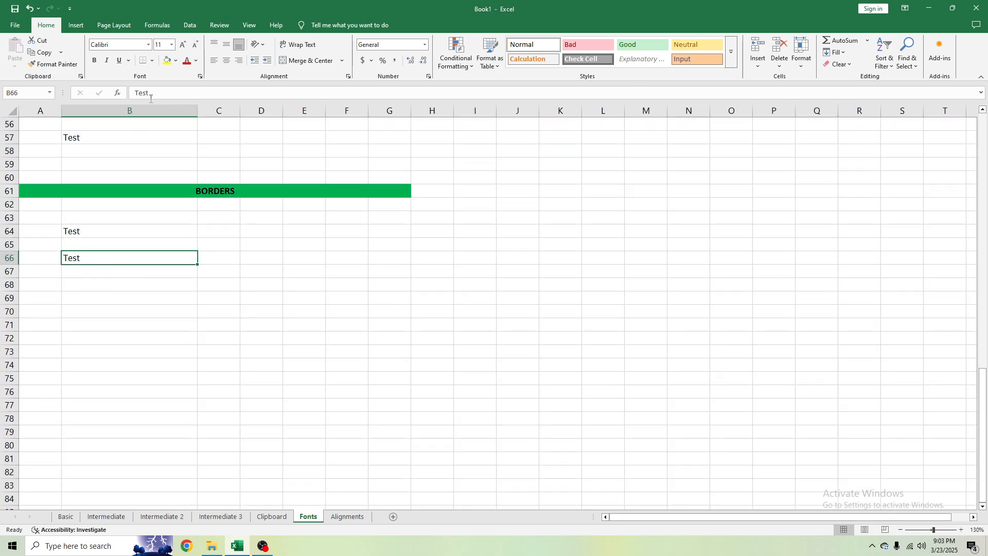
left_click(152, 60)
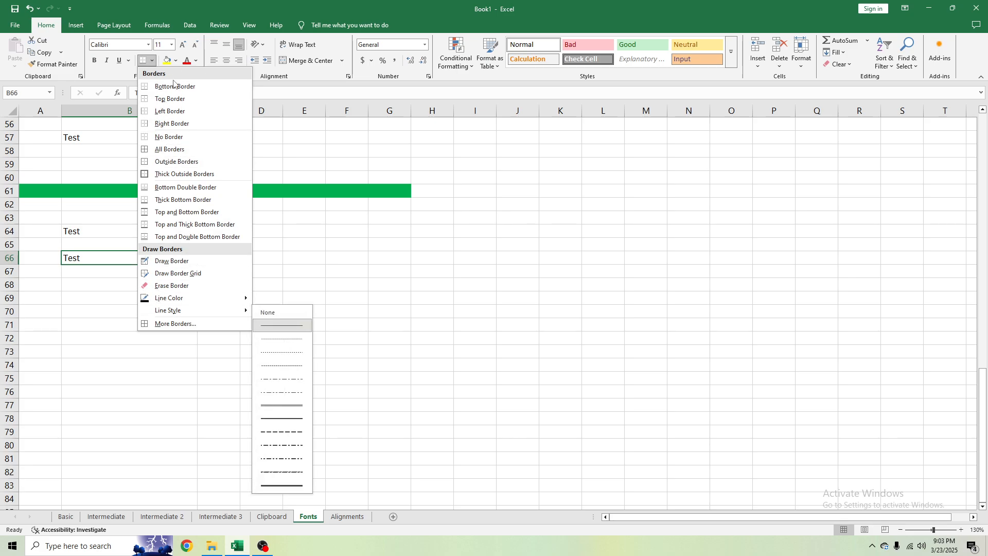
left_click(154, 61)
left_click(155, 62)
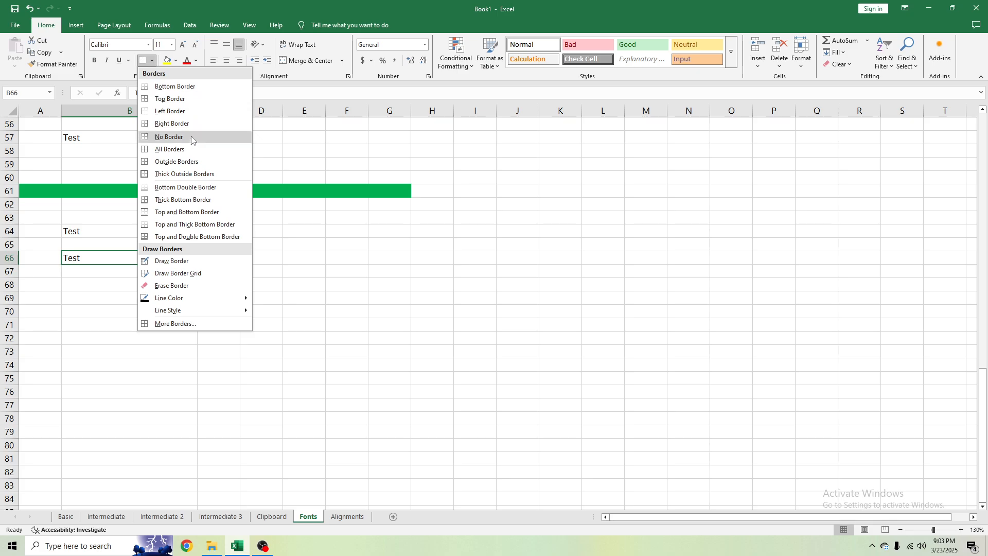
left_click(177, 149)
left_click(162, 299)
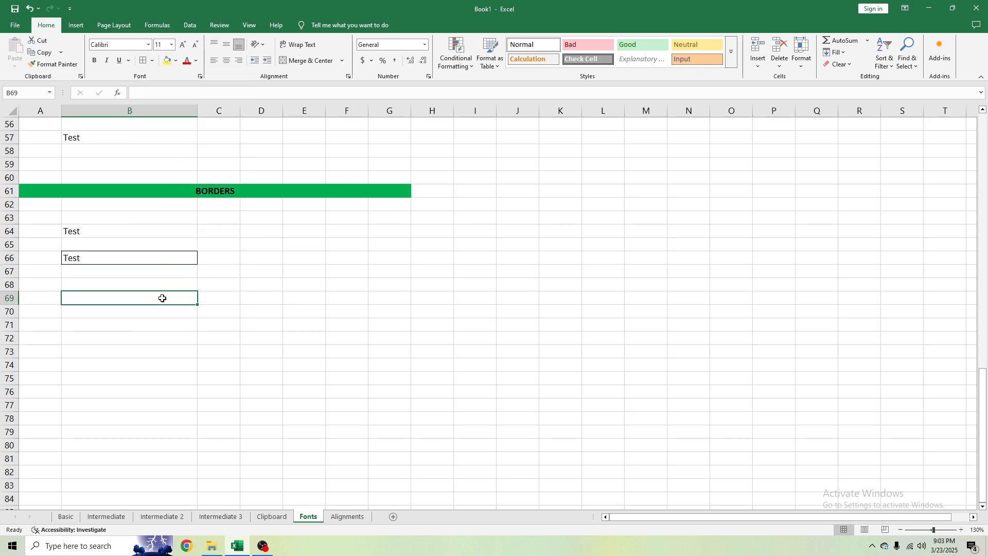
- Apply a Left Border to cell B66 and deselect it to check the cell's edges
left_click(117, 262)
left_click(169, 296)
left_click(119, 264)
left_click(153, 60)
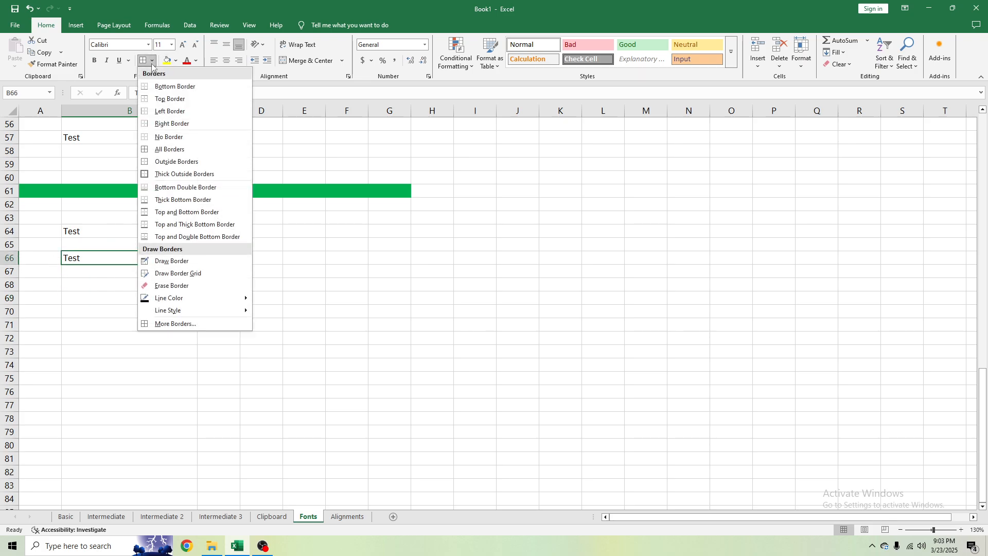
left_click(163, 115)
left_click(104, 307)
left_click(69, 258)
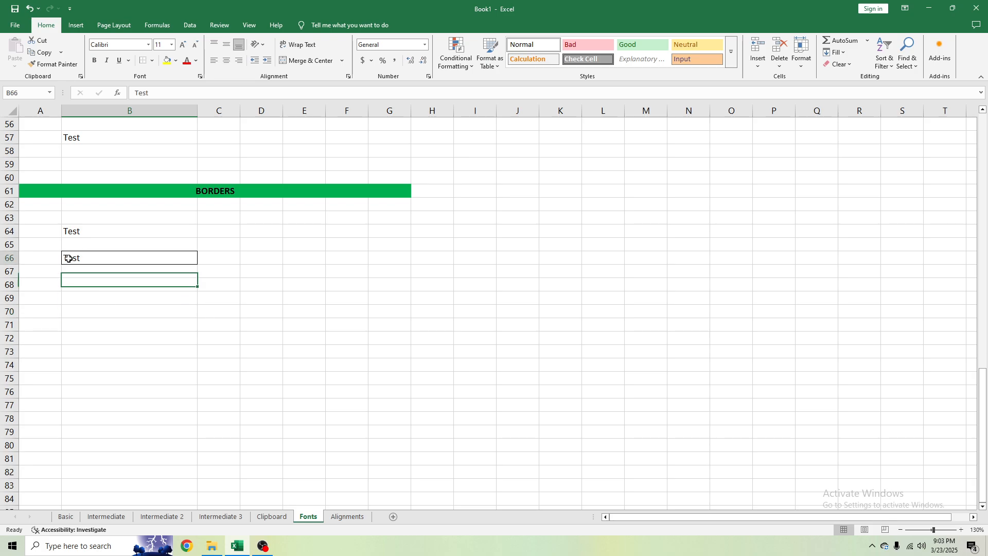
- Apply a Thick Bottom Border to cell B66 and compare it with the unbordered sample in B64
left_click(153, 61)
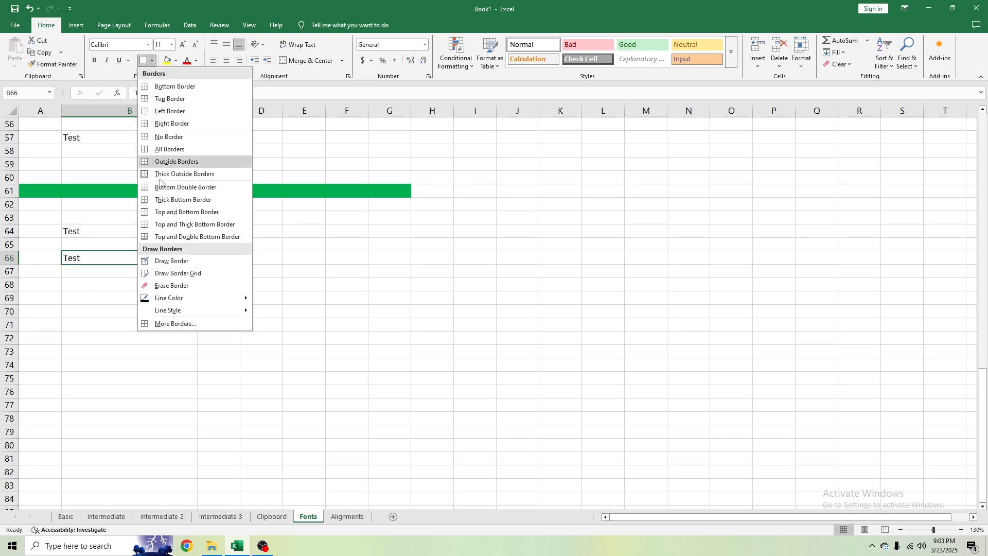
left_click(164, 201)
left_click(133, 288)
left_click(116, 299)
left_click(88, 260)
left_click(105, 285)
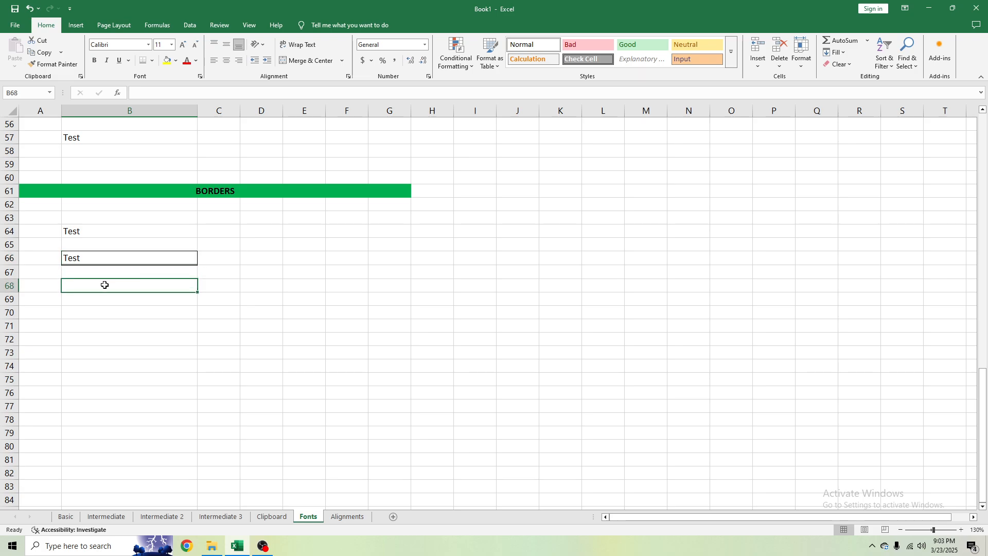
left_click(89, 259)
left_click(97, 275)
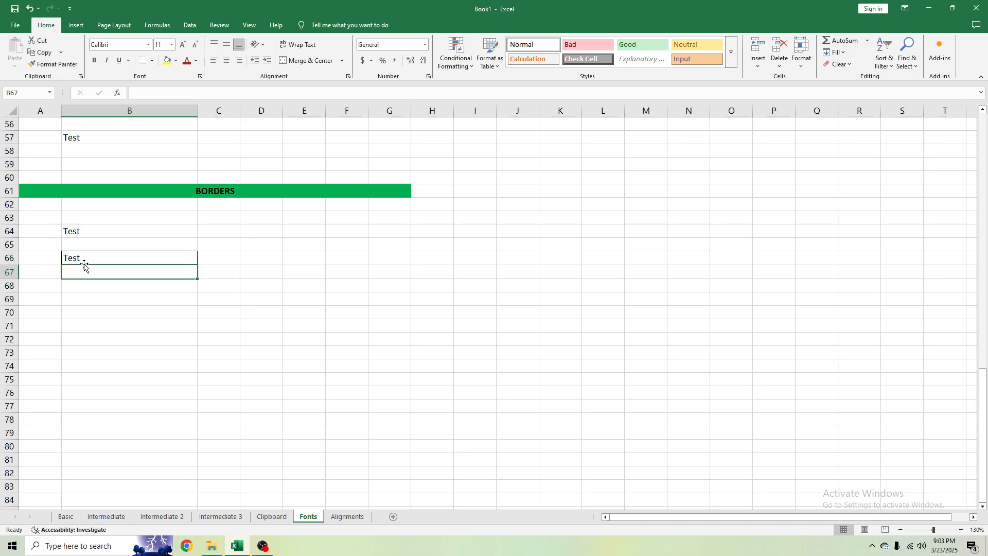
left_click(92, 255)
left_click(134, 230)
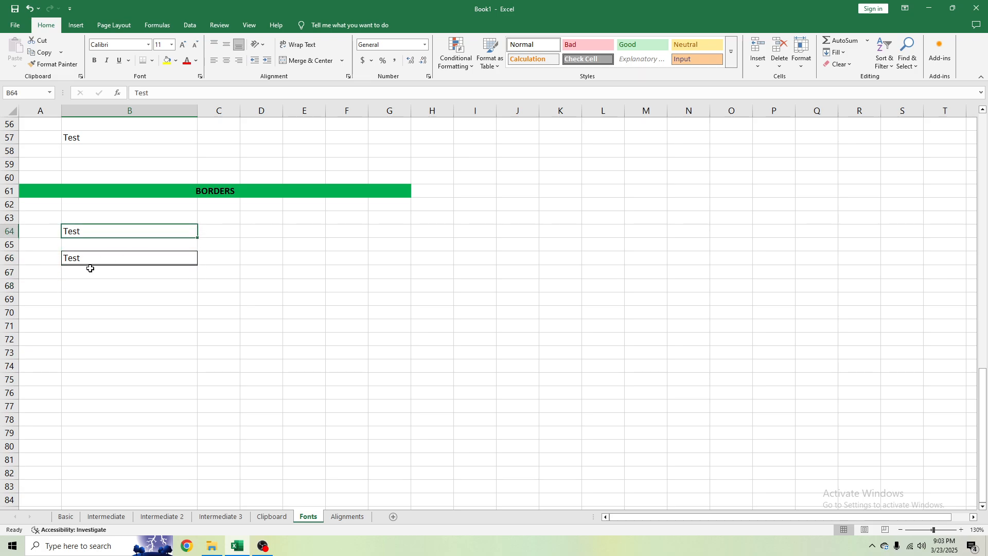
left_click(129, 261)
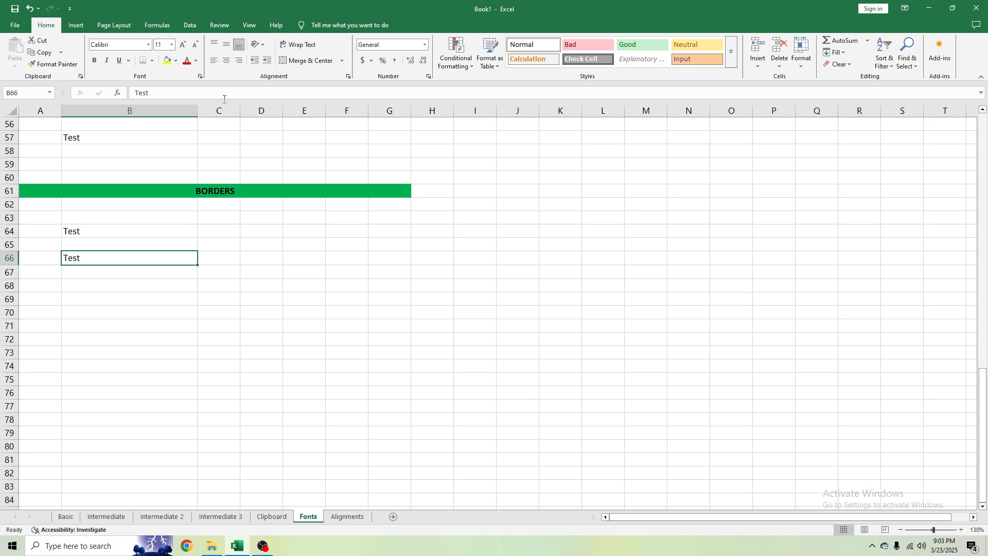
- Set the border line color to standard red and draw lines along the bottom edges of B66, B67 and B69
left_click(152, 60)
mouse_move(241, 298)
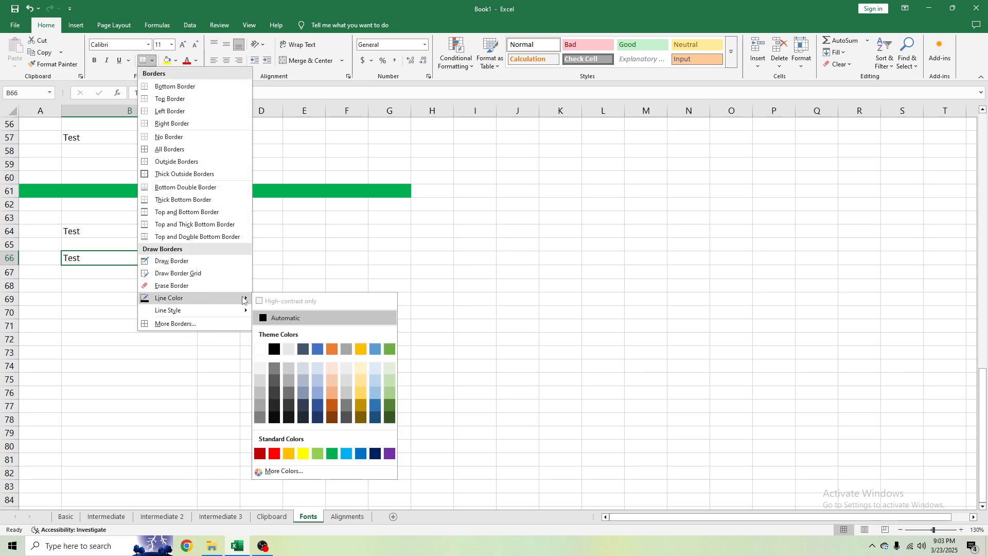
left_click(274, 453)
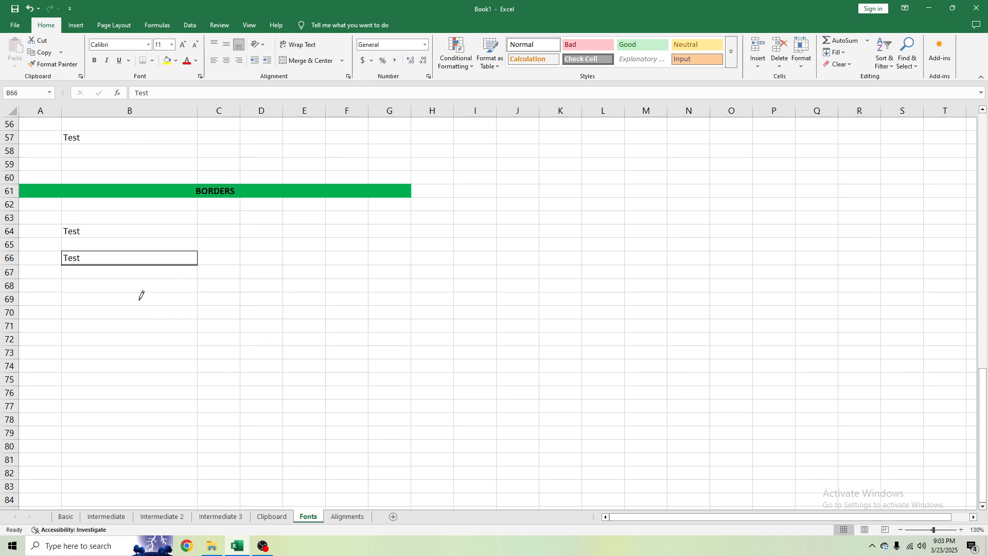
left_click(132, 305)
left_click(152, 278)
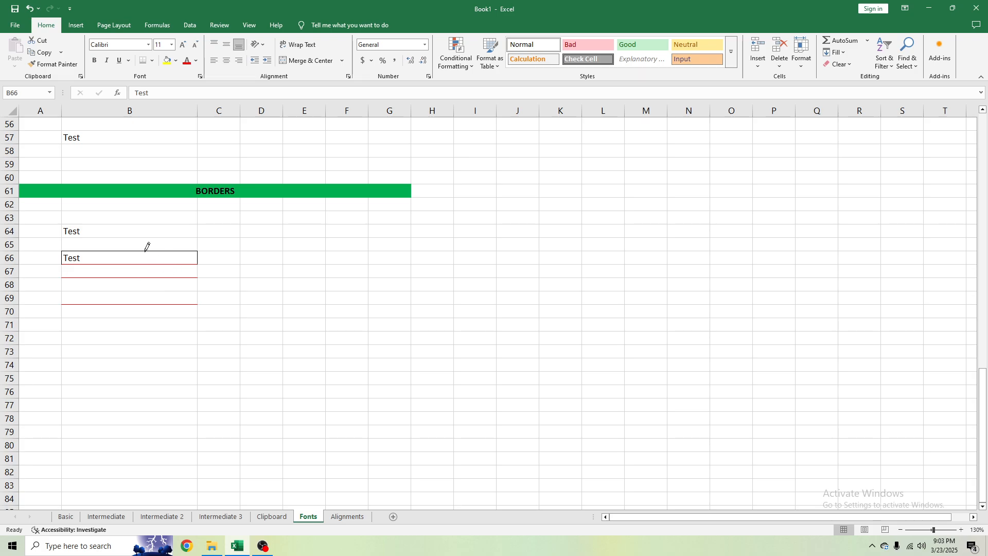
left_click(145, 61)
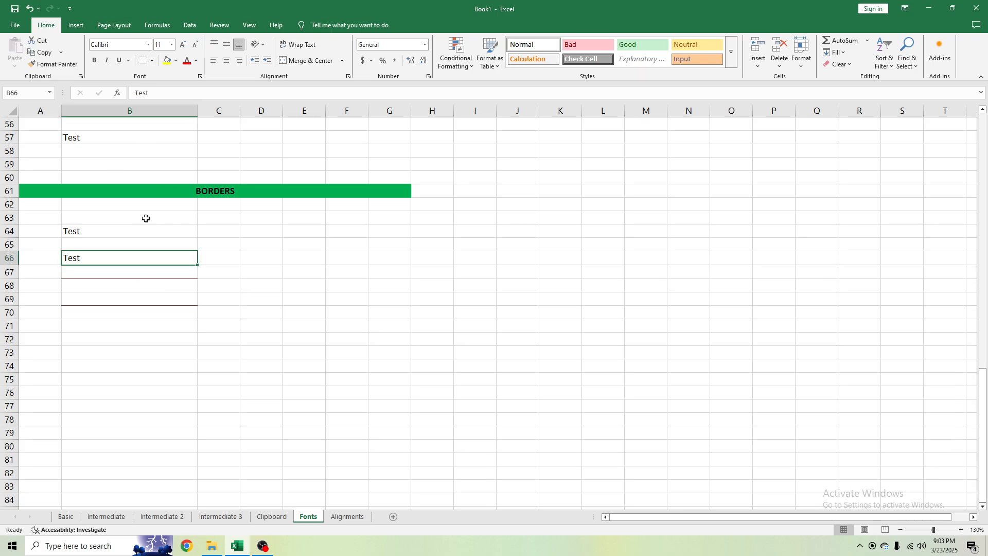
left_click(123, 273)
left_click(110, 297)
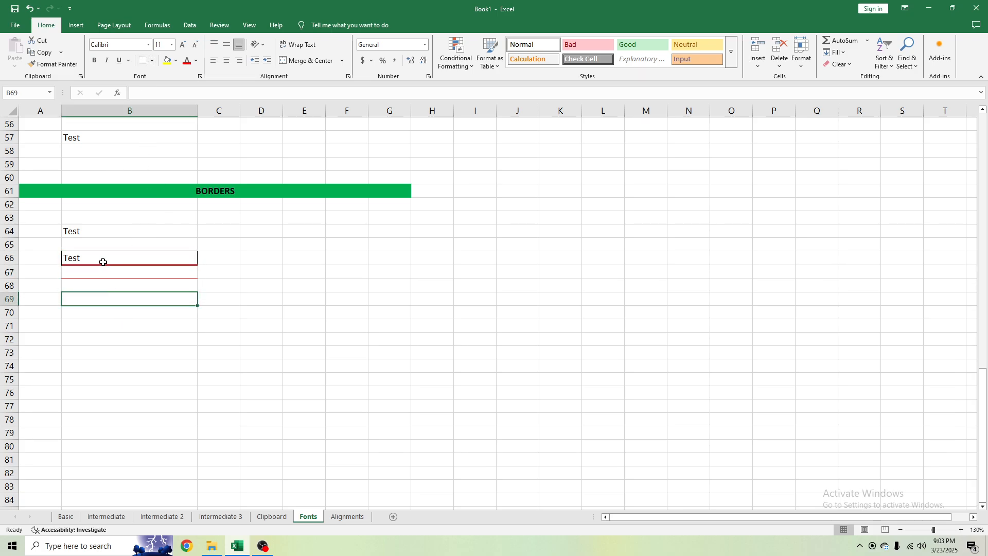
left_click(105, 260)
left_click(126, 288)
left_click(145, 263)
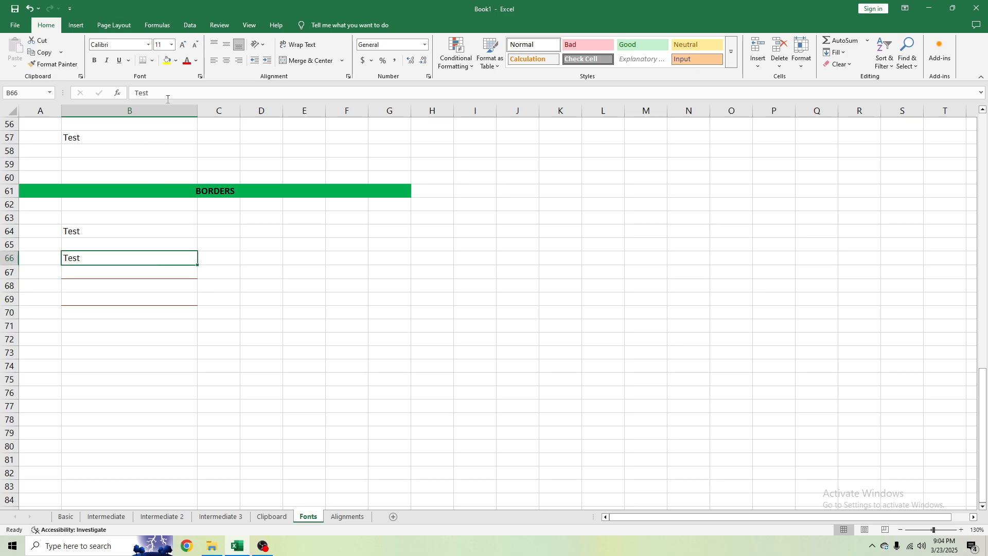
- Set the border line style to the thickest solid line and redraw the bottom edge of B66 with it
left_click(152, 60)
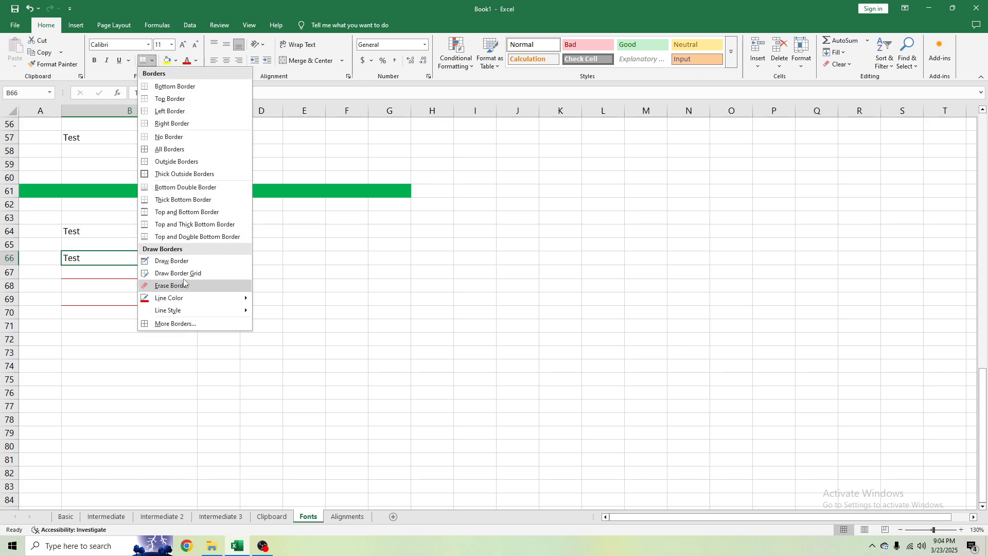
mouse_move(190, 309)
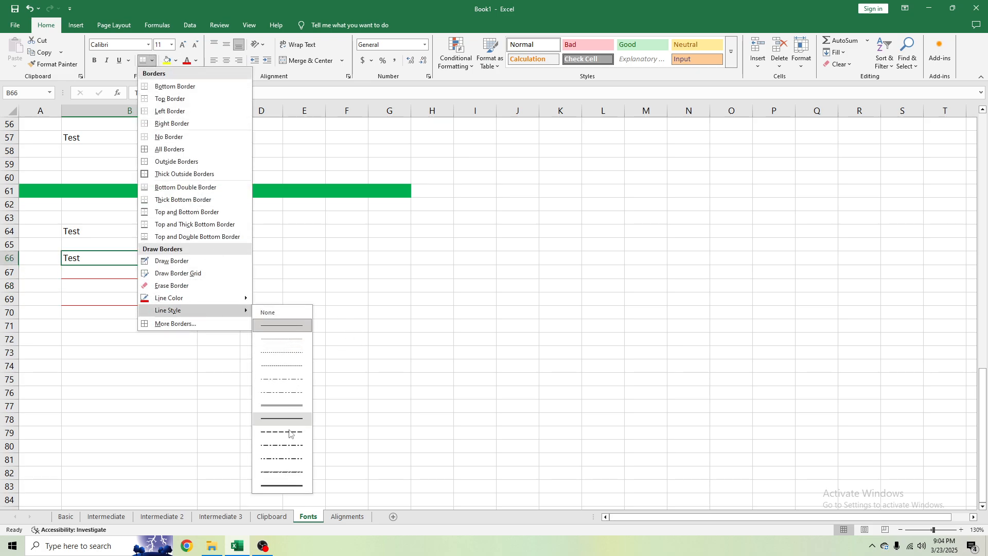
left_click(288, 486)
left_click(111, 264)
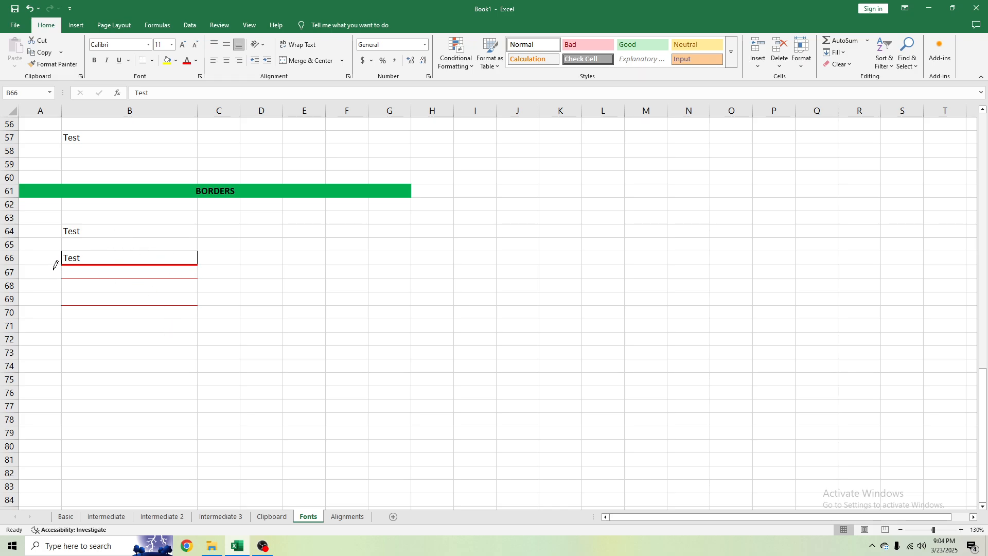
- Stop drawing borders and apply Thick Outside Borders to cell B66, deselecting it briefly to check the edges
left_click(152, 60)
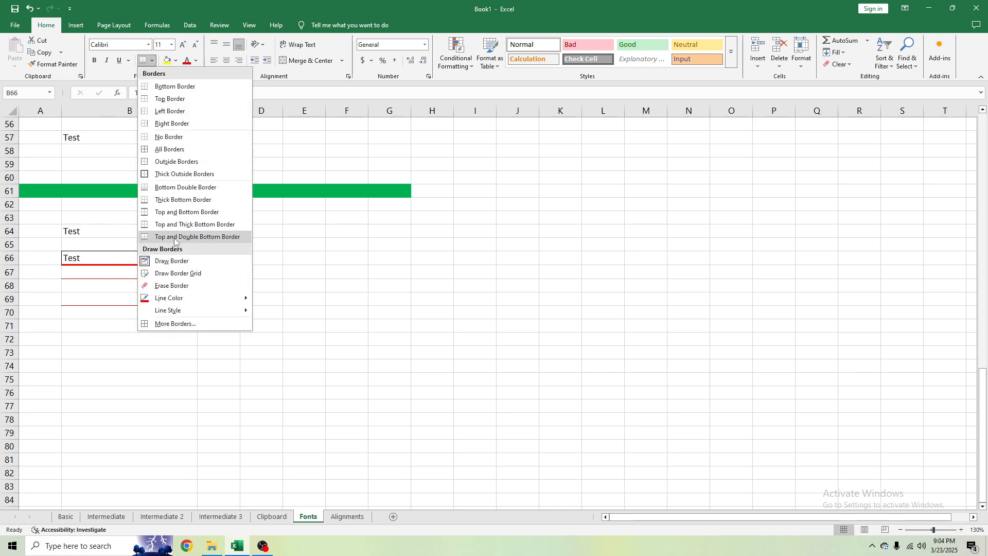
left_click(175, 237)
left_click(152, 60)
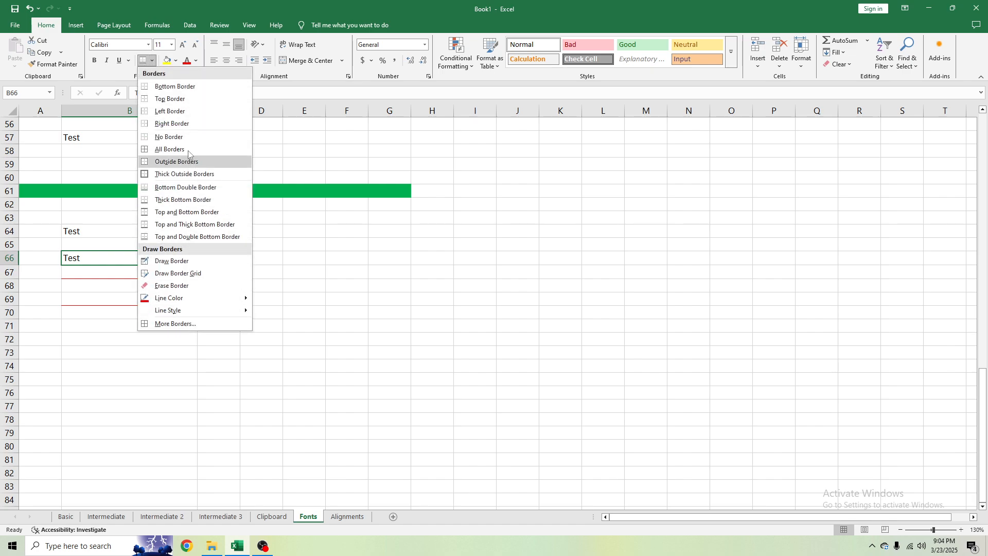
left_click(176, 179)
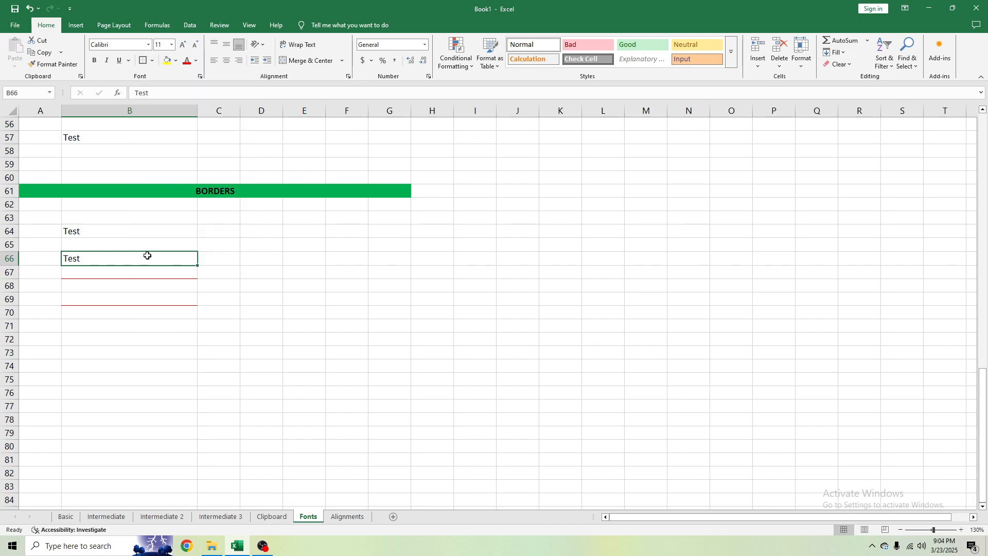
left_click(106, 293)
left_click(109, 260)
- Apply Thick Outside Borders to the merged BORDERS heading in row 61 and deselect it
left_click(152, 60)
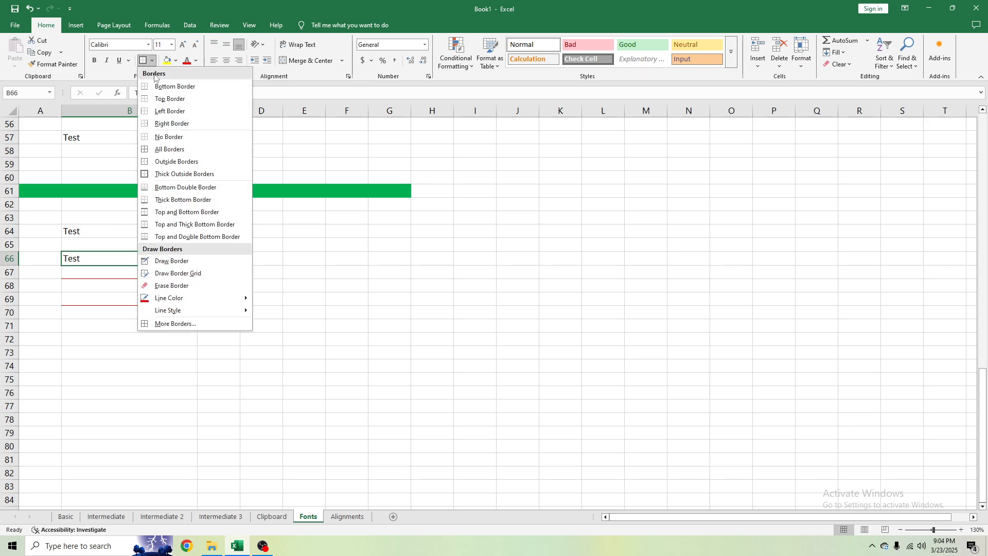
left_click(170, 143)
left_click_drag(32, 181, 269, 191)
left_click(144, 62)
left_click(237, 326)
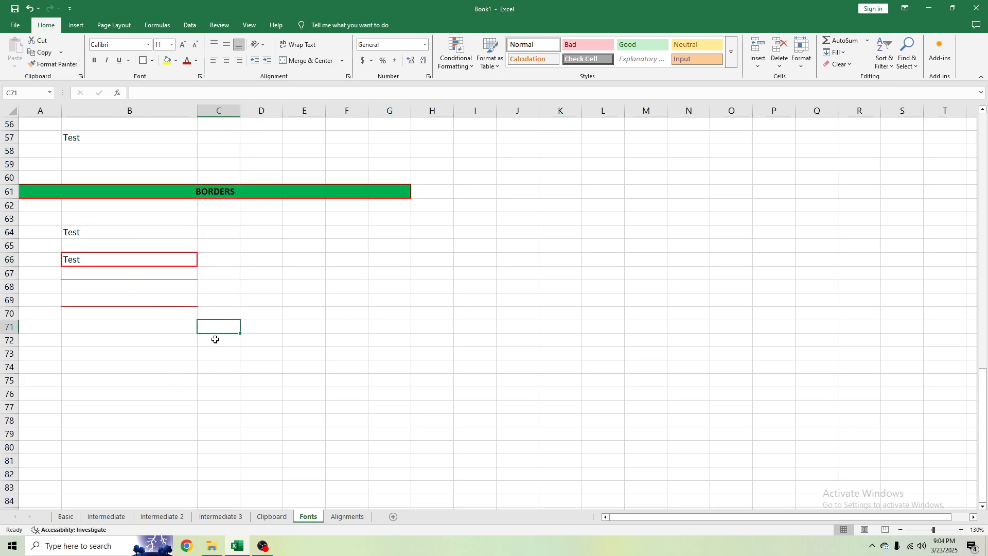
left_click(60, 192)
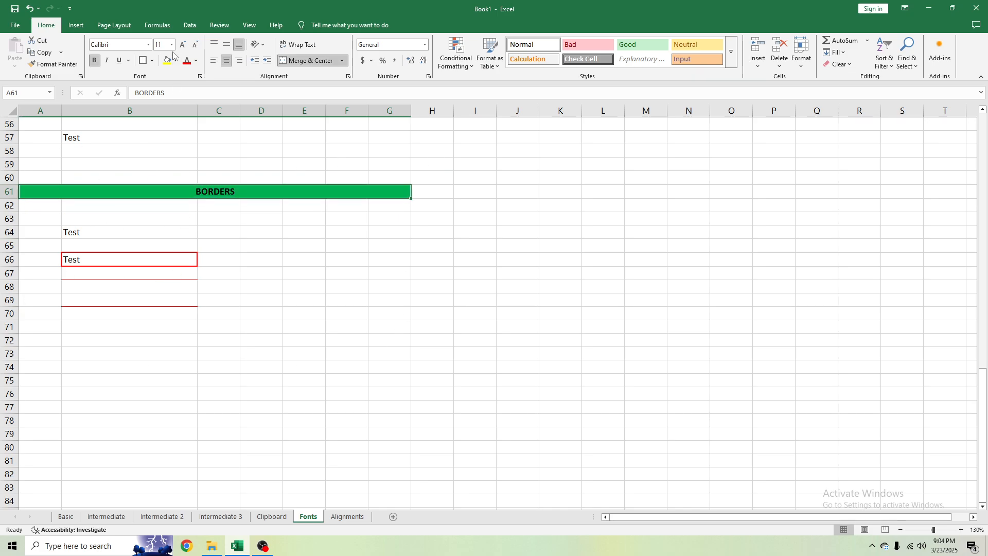
left_click(153, 61)
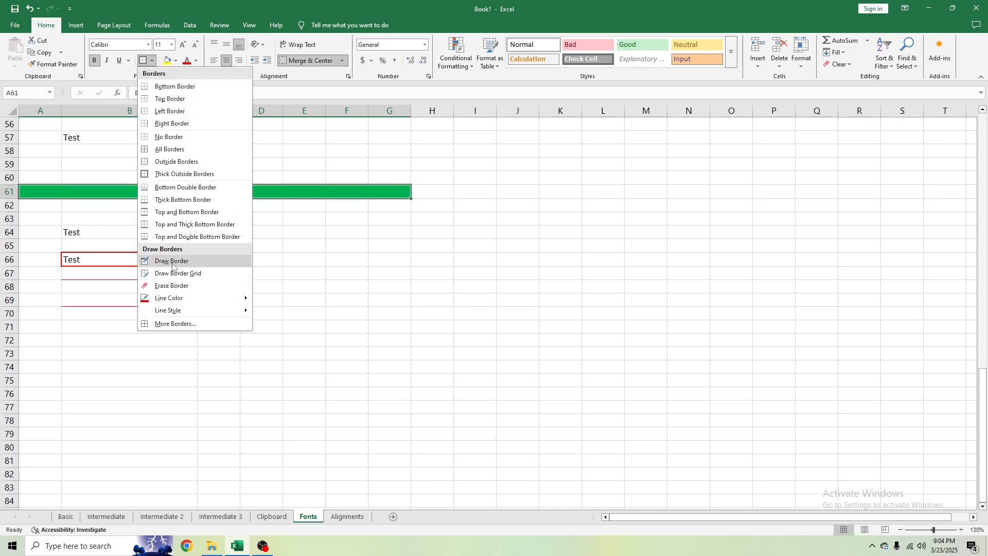
mouse_move(181, 311)
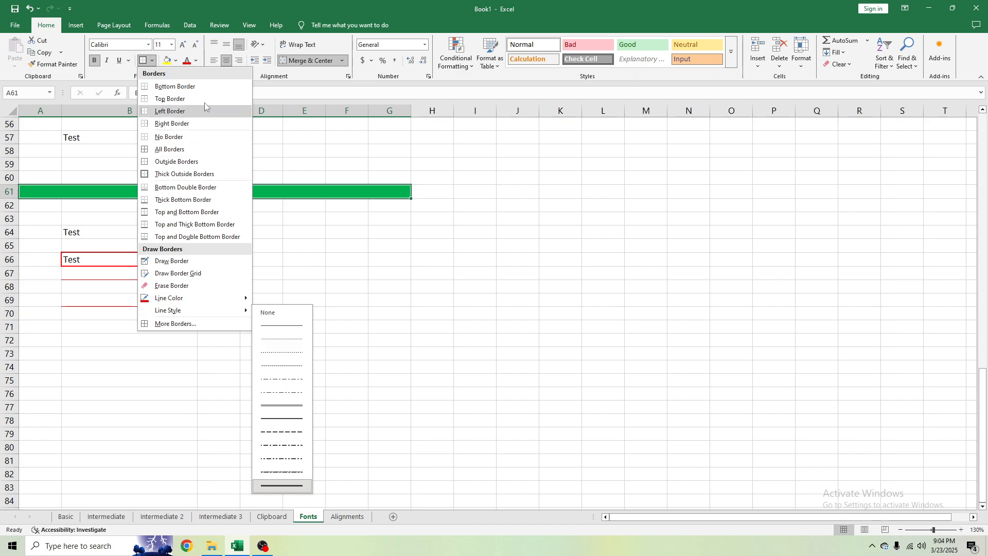
left_click(93, 233)
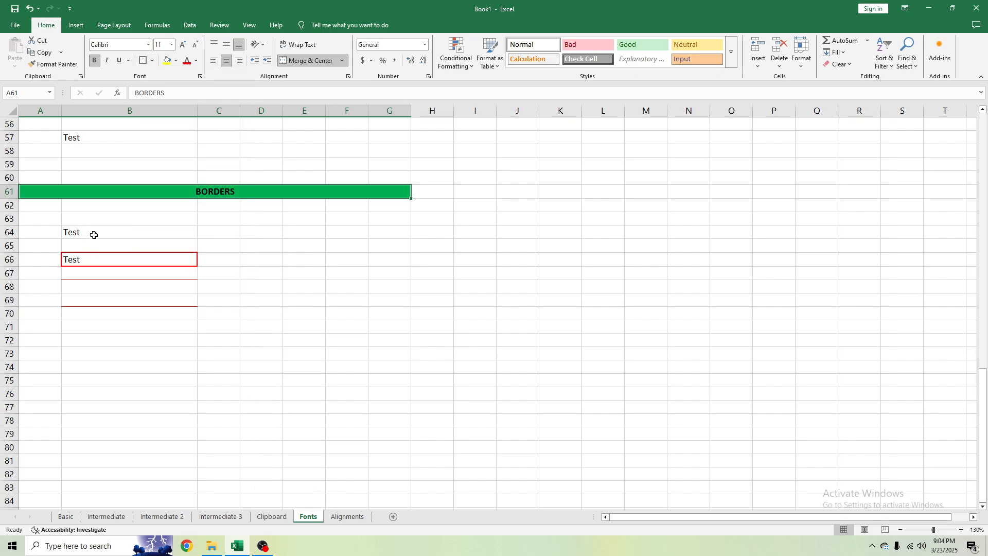
- Remove all borders from cells B63:B70 with No Border and deselect the range
left_click_drag(94, 219, 93, 313)
left_click(153, 61)
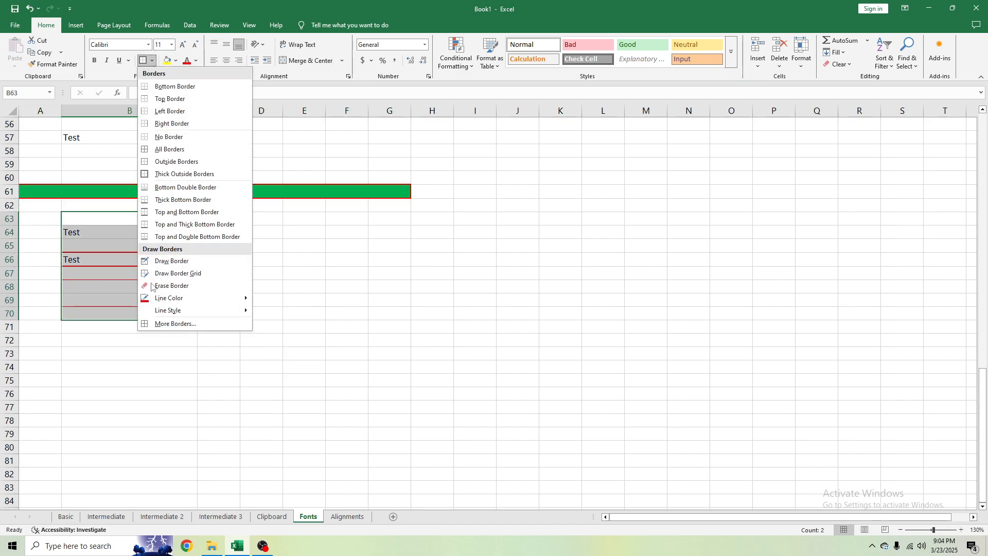
left_click(169, 136)
left_click(136, 304)
- Try medium solid lines on all four edges and both diagonals of cell B66 in the detailed border settings, and discard them
key("Up")
key("Up")
key("Up")
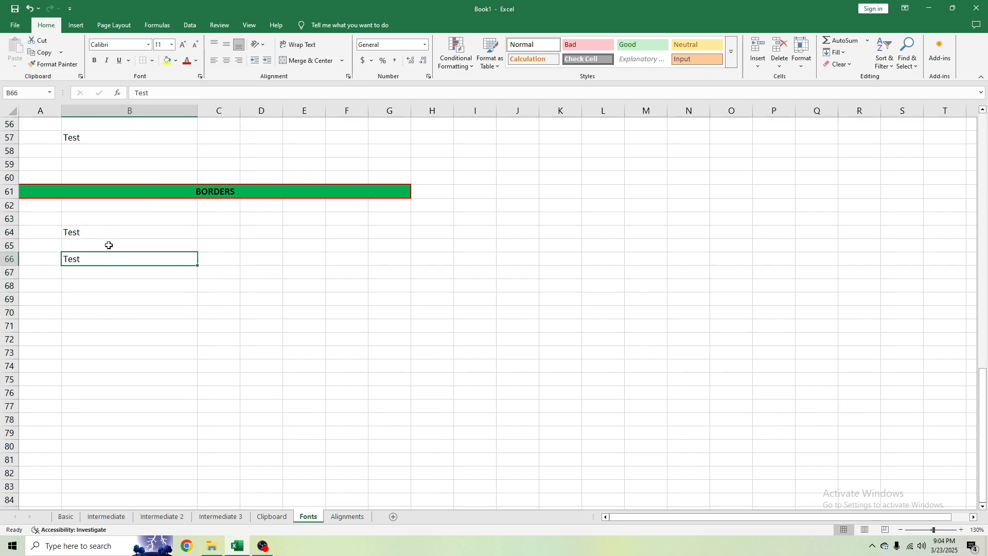
left_click(152, 61)
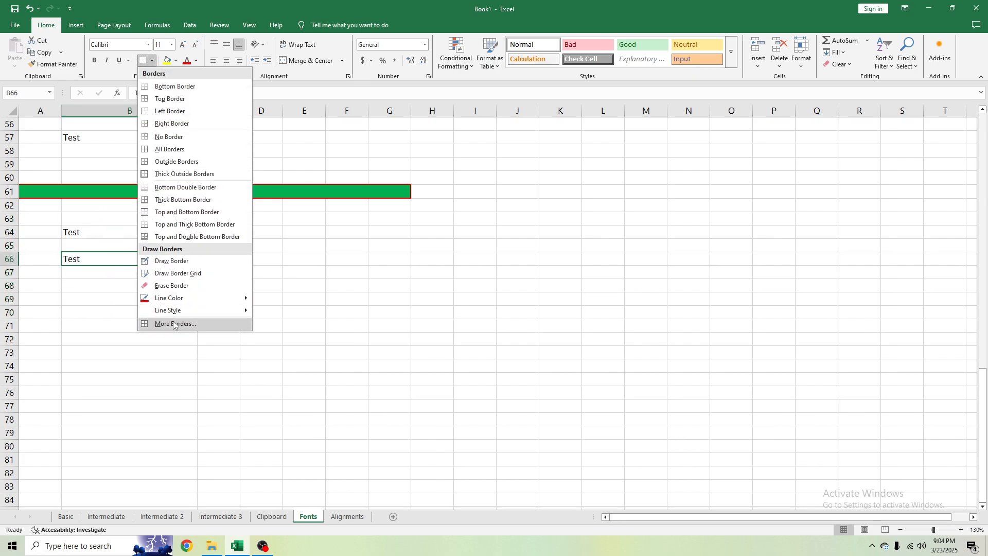
left_click(175, 326)
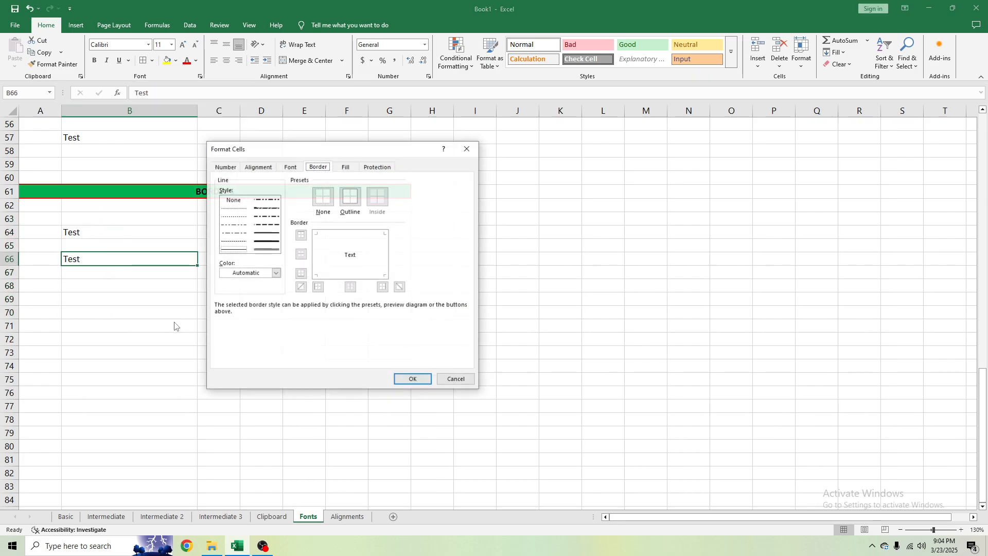
left_click(264, 233)
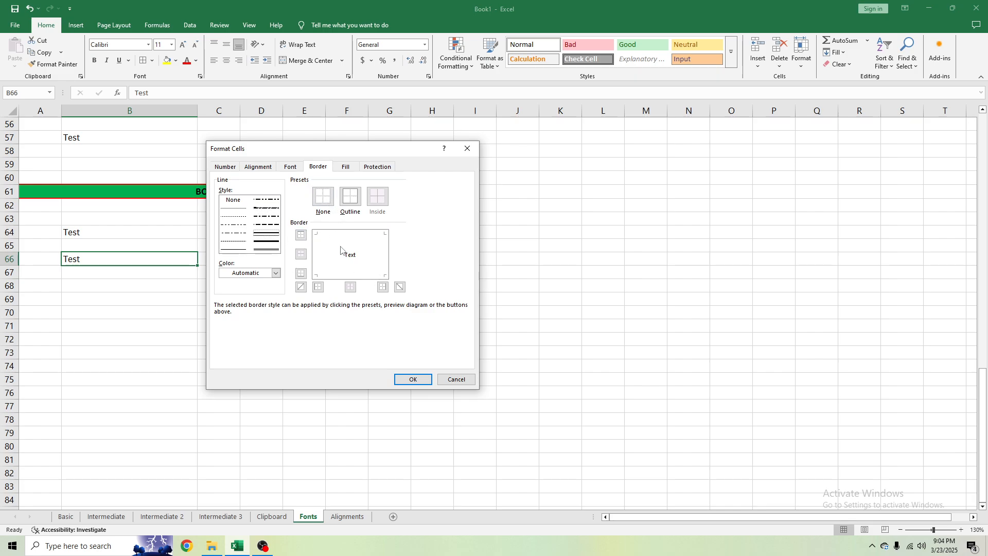
left_click(302, 236)
left_click(301, 273)
left_click(301, 287)
left_click(319, 287)
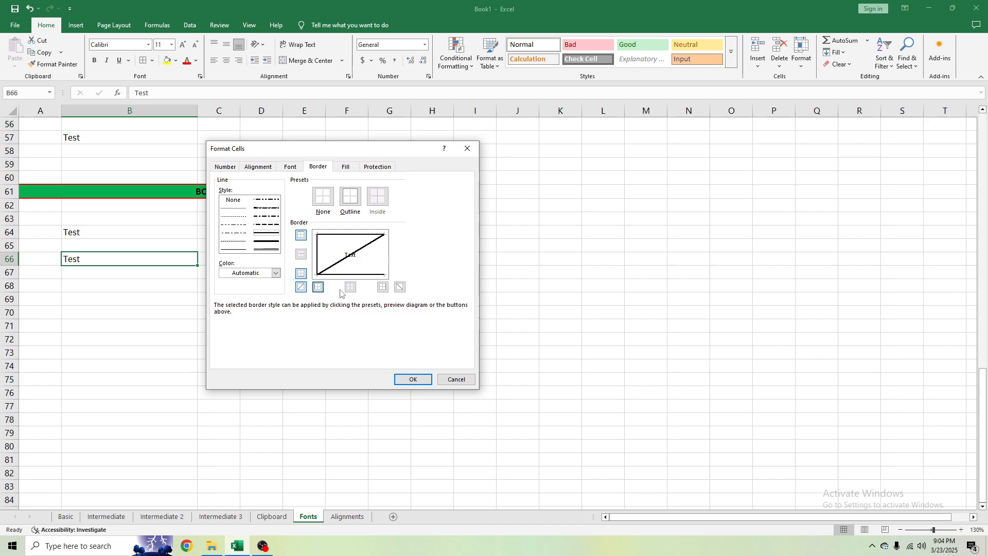
left_click(382, 286)
left_click(400, 287)
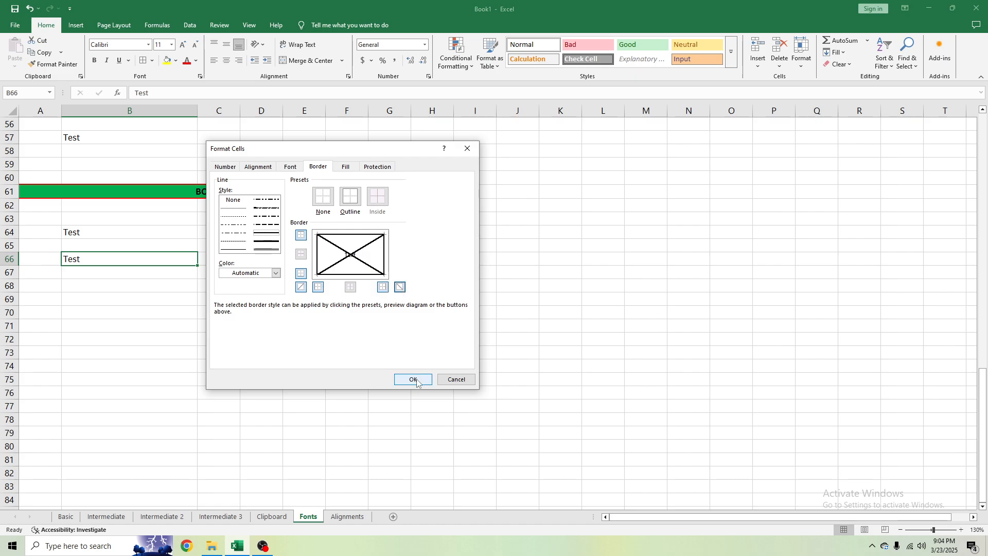
left_click(456, 379)
left_click(219, 286)
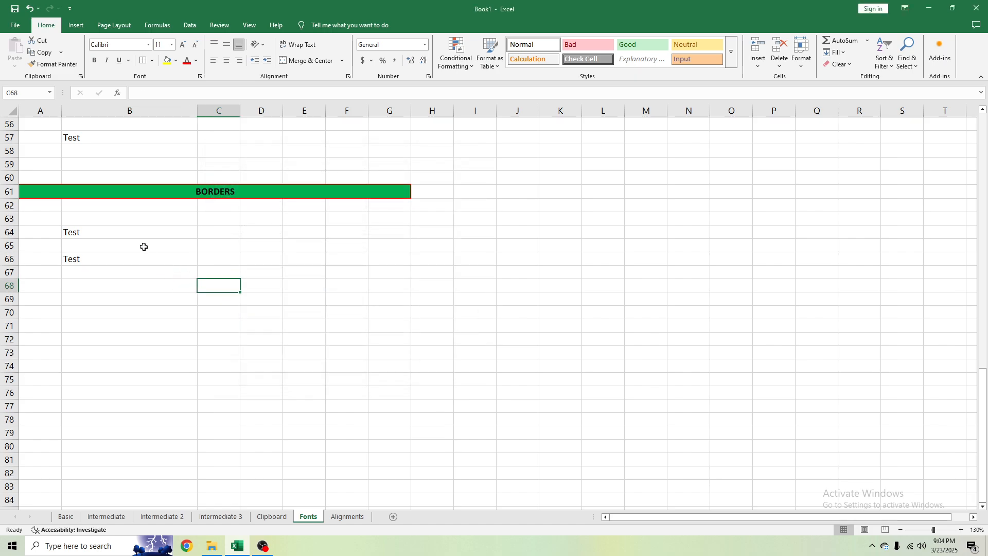
left_click_drag(139, 232, 137, 258)
left_click(153, 61)
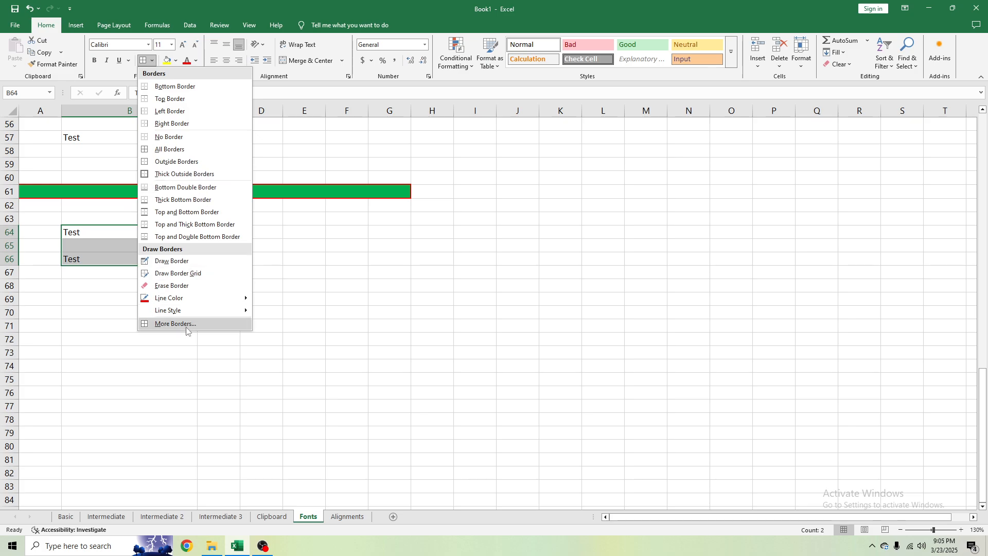
left_click(121, 295)
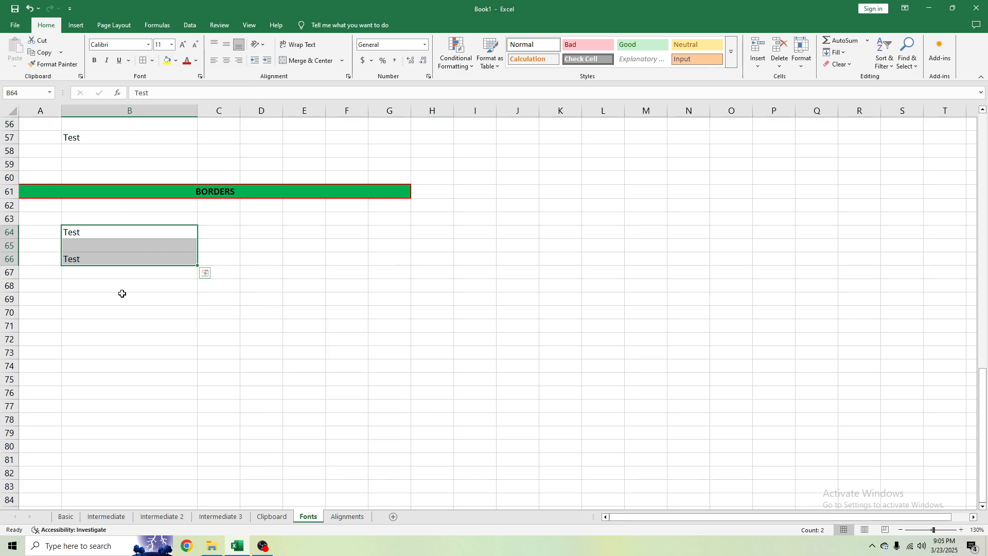
left_click(122, 295)
scroll(179, 236, "down", 3)
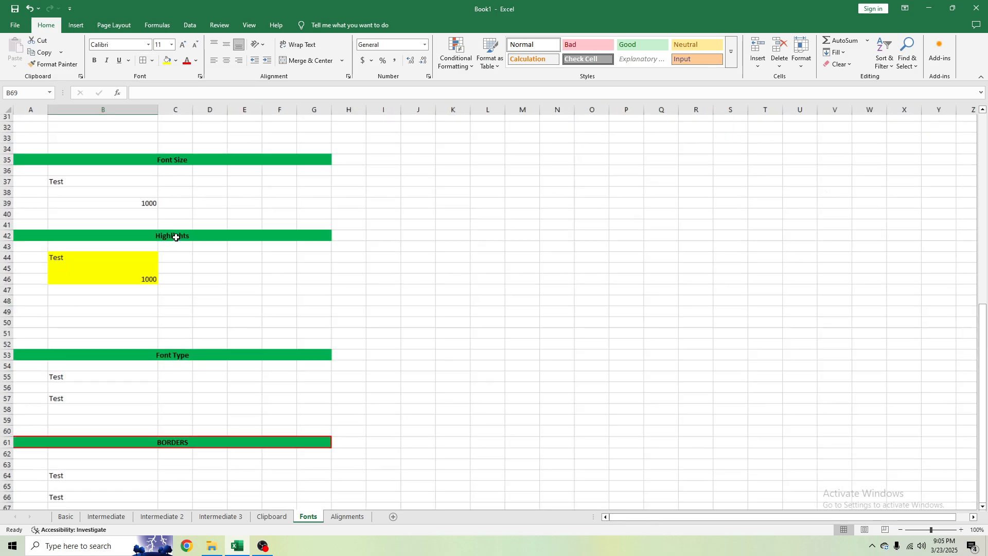
scroll(206, 254, "down", 2)
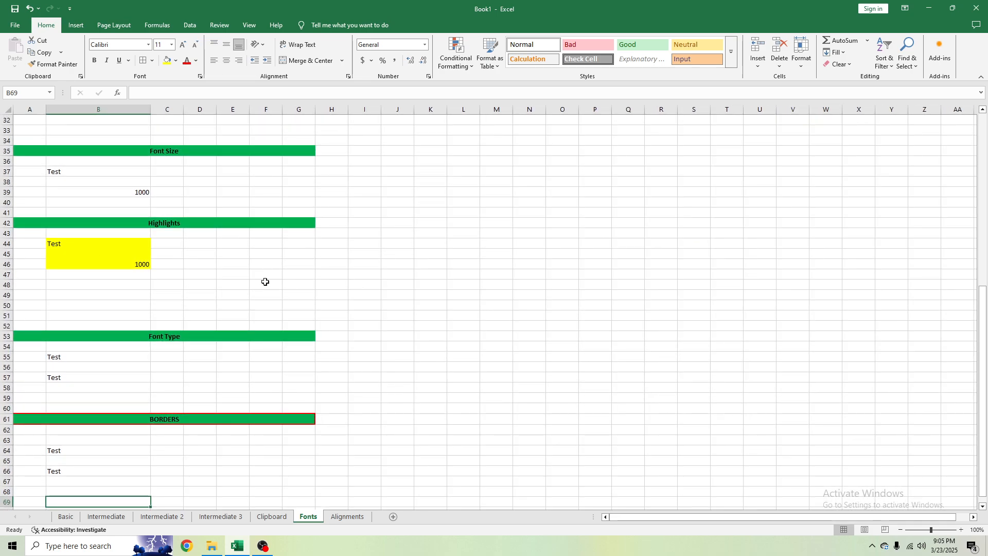
left_click(172, 403)
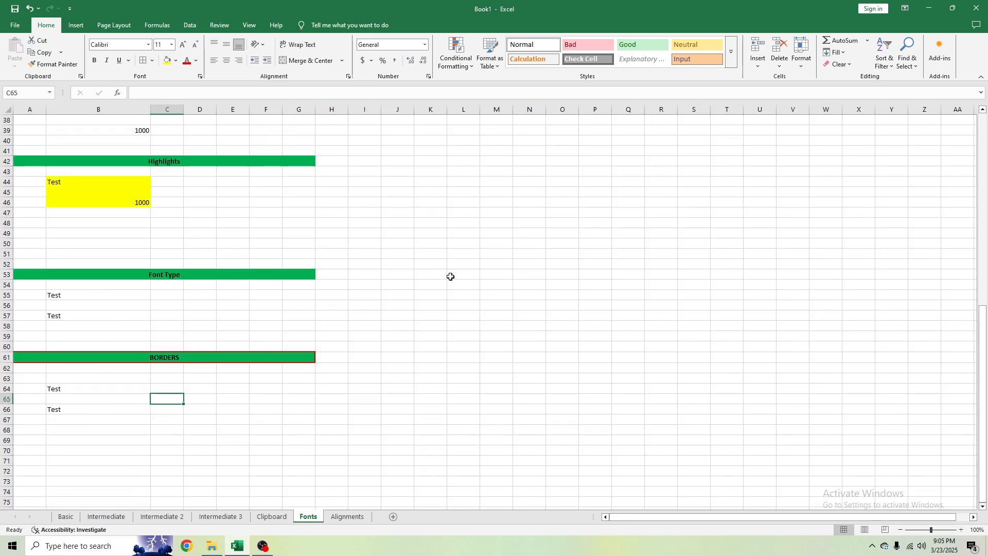